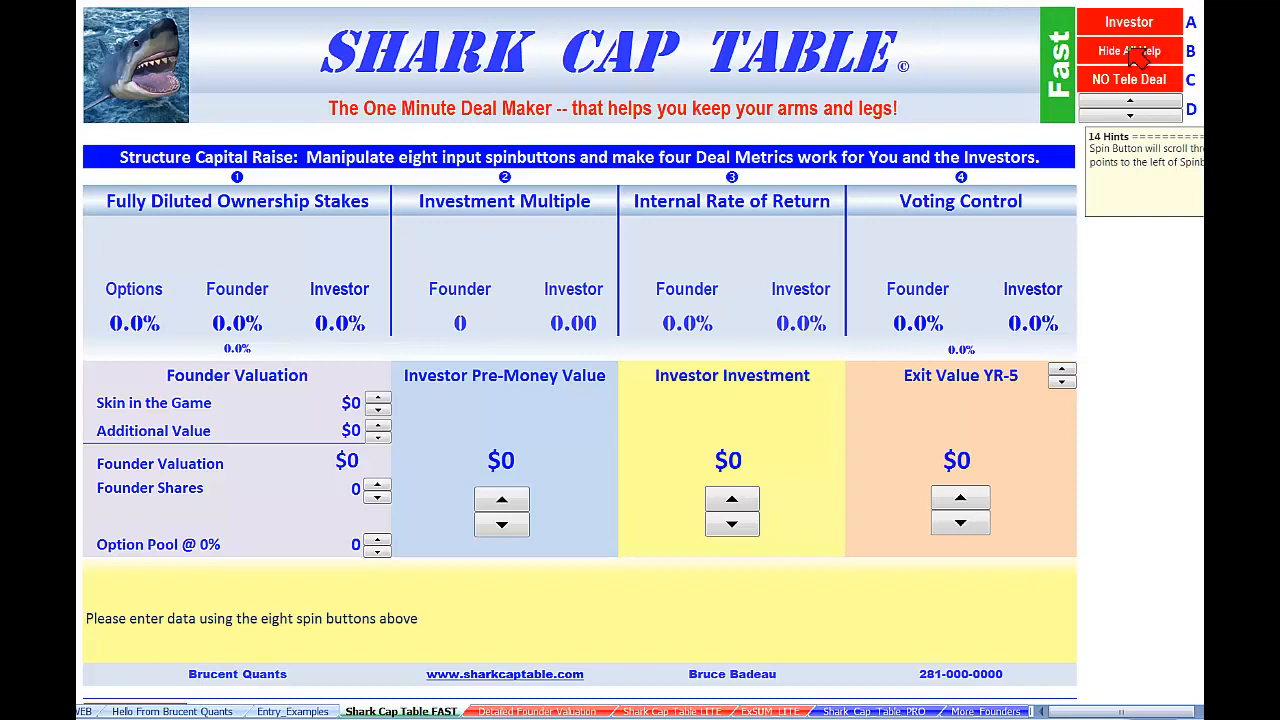
# Switch the help setting from hiding all help to Show Helpful Detail
pyautogui.click(1191, 109)
pyautogui.click(1178, 51)
pyautogui.click(1187, 56)
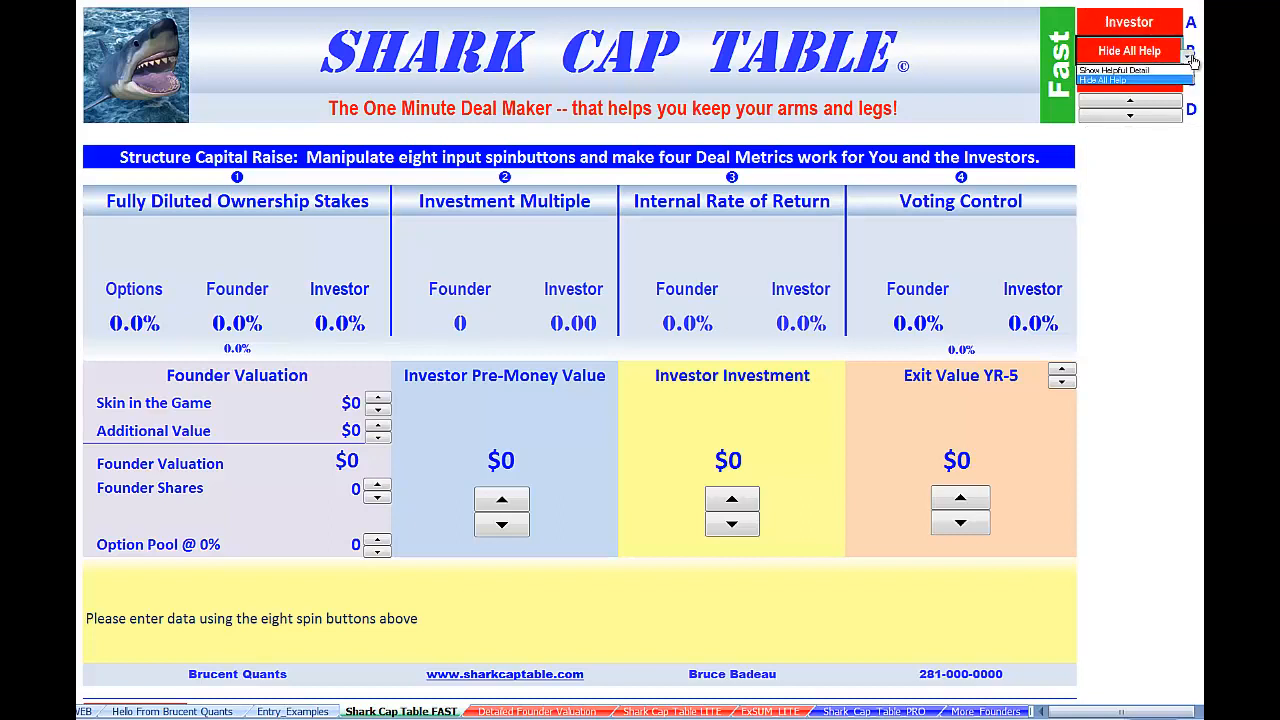
pyautogui.click(1109, 72)
pyautogui.click(1187, 57)
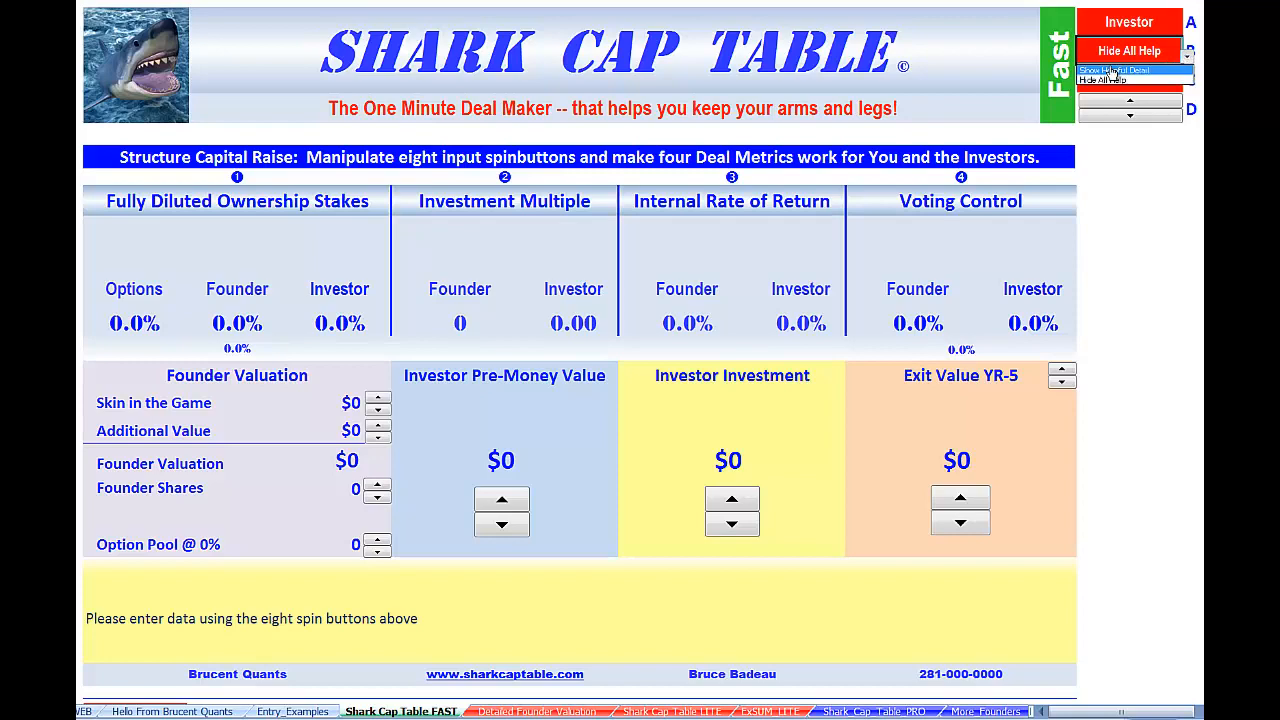
pyautogui.click(1112, 70)
# Set the deal type to Telephone Deal
pyautogui.click(1111, 79)
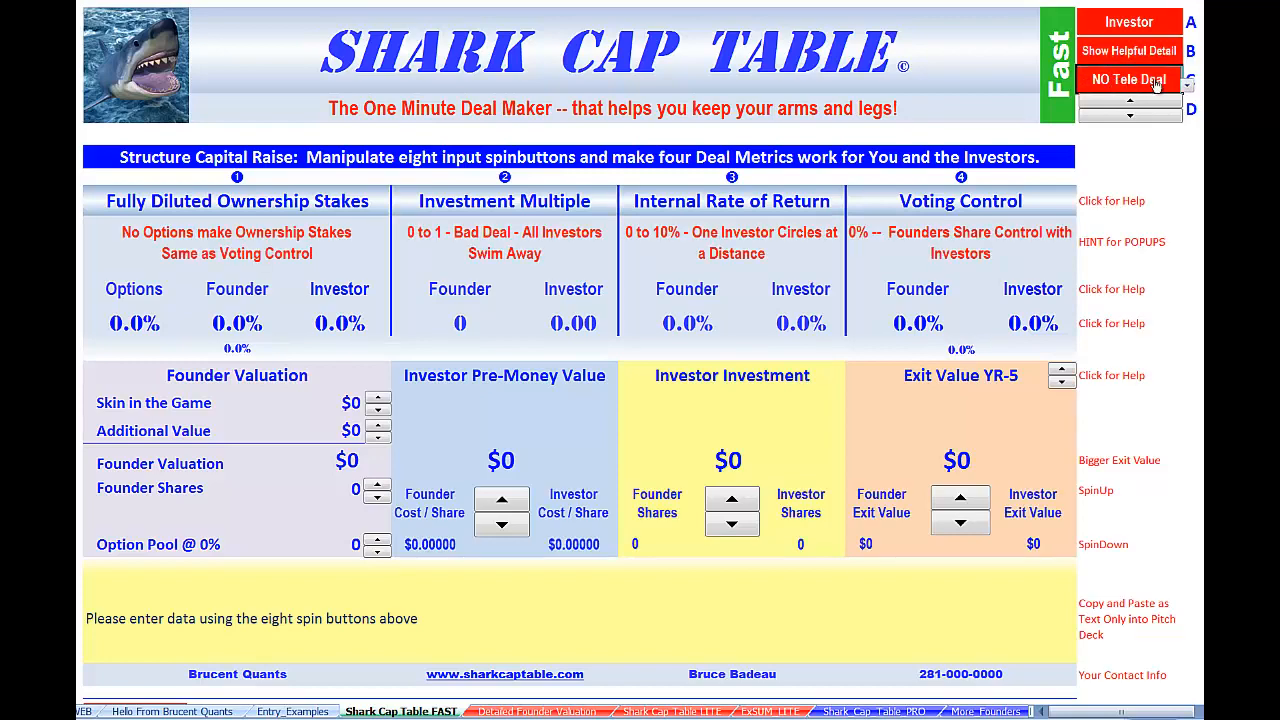
pyautogui.click(1187, 86)
pyautogui.click(1107, 100)
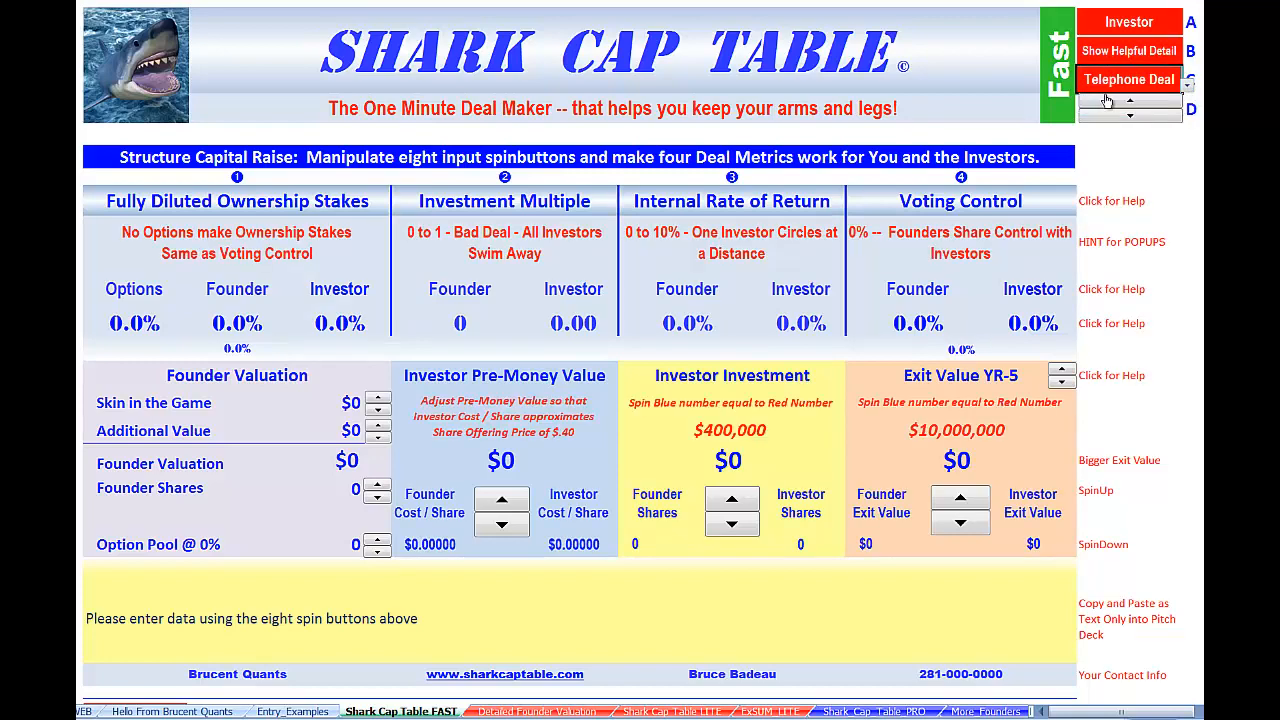
# Review the deal metric hints and help notes, and the WizBang Corporation telephone deal section further down the sheet
pyautogui.moveTo(150, 255); pyautogui.dragTo(995, 259)
pyautogui.moveTo(1114, 196); pyautogui.dragTo(1097, 619)
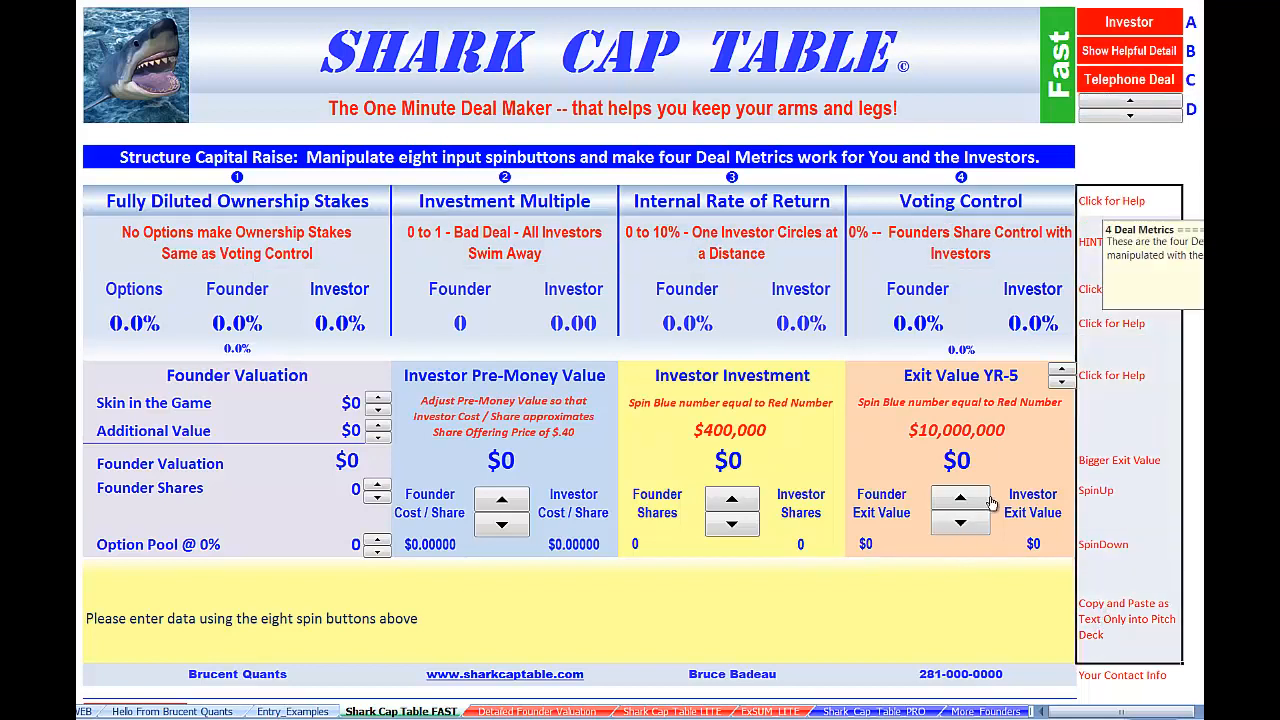
pyautogui.scroll(-5, 990, 500)
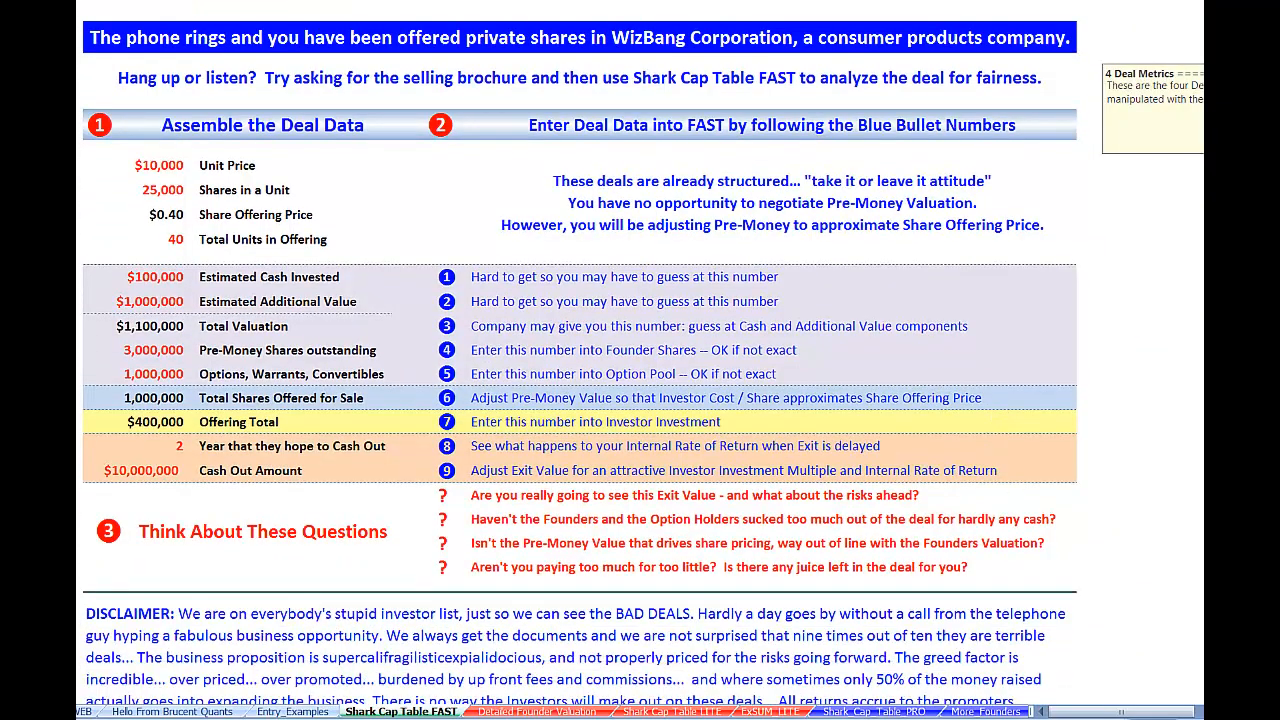
pyautogui.scroll(-1, 580, 354)
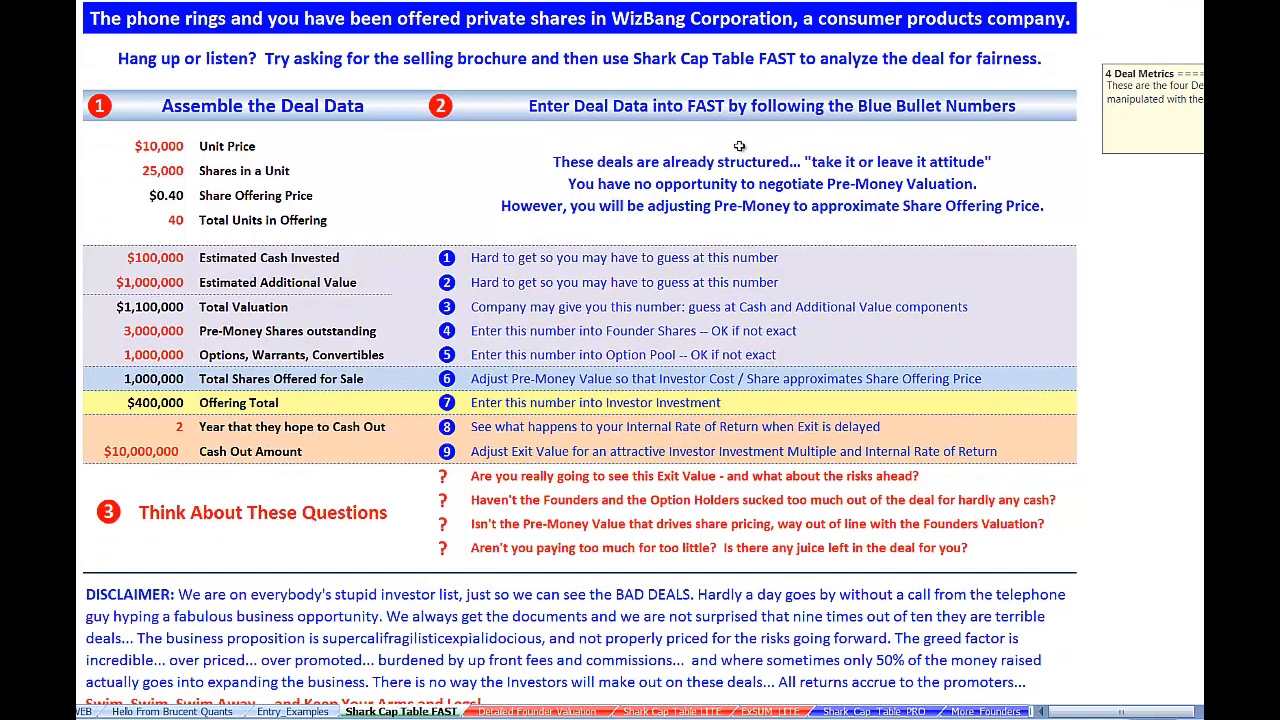
pyautogui.click(1130, 200)
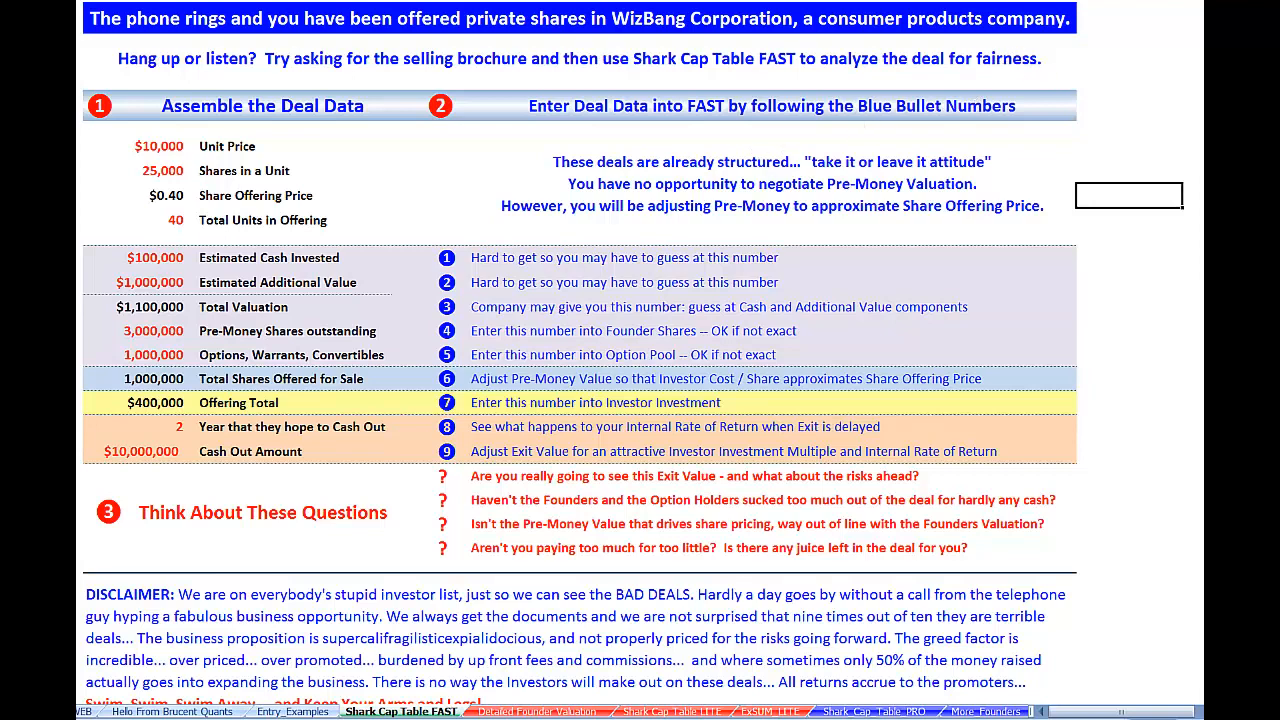
# Examine the assembled deal data, especially the unit price, shares in a unit, share offering price and total units in the offering
pyautogui.moveTo(145, 97); pyautogui.dragTo(270, 455)
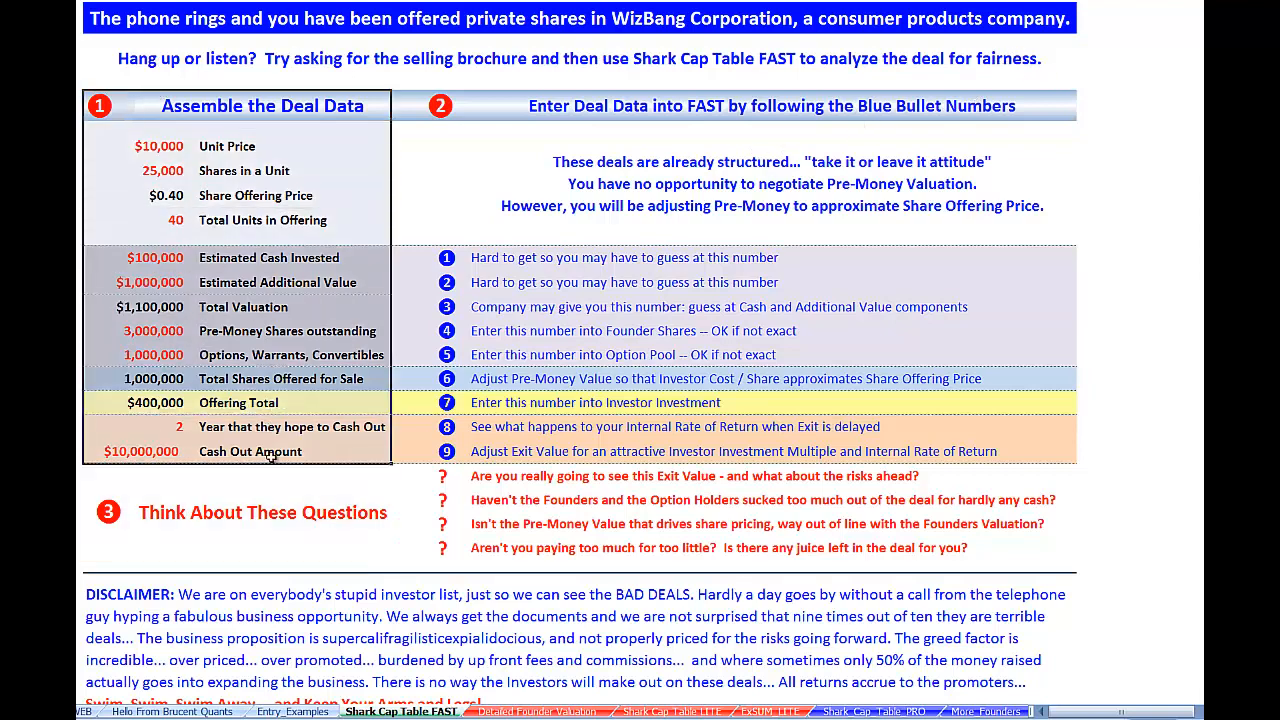
pyautogui.click(79, 58)
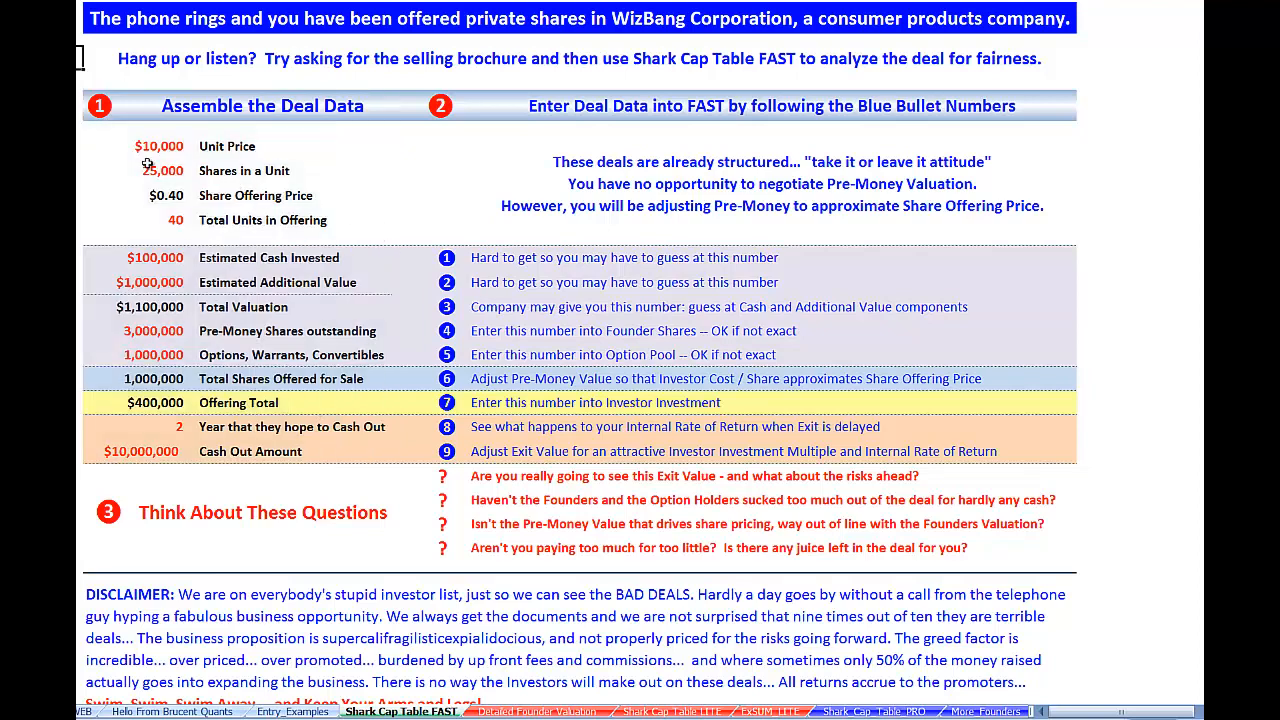
pyautogui.moveTo(165, 149); pyautogui.dragTo(161, 222)
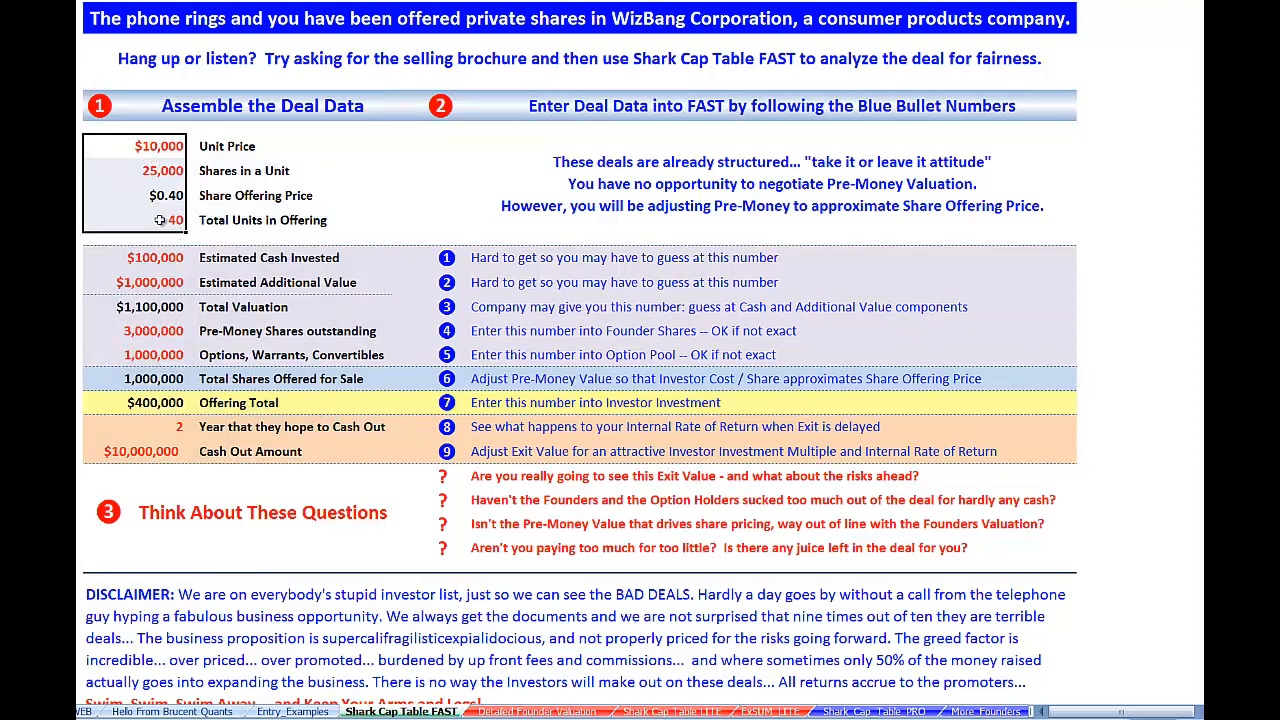
pyautogui.click(233, 153)
pyautogui.click(231, 173)
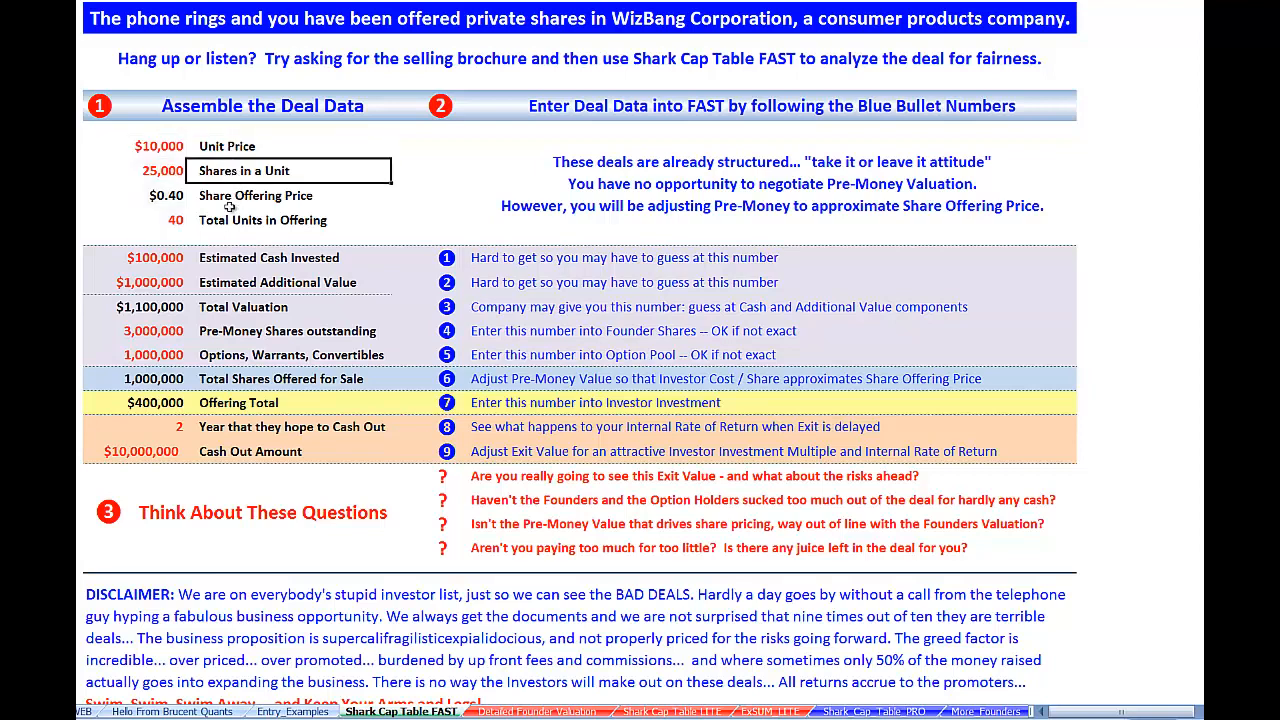
pyautogui.click(232, 200)
pyautogui.click(237, 227)
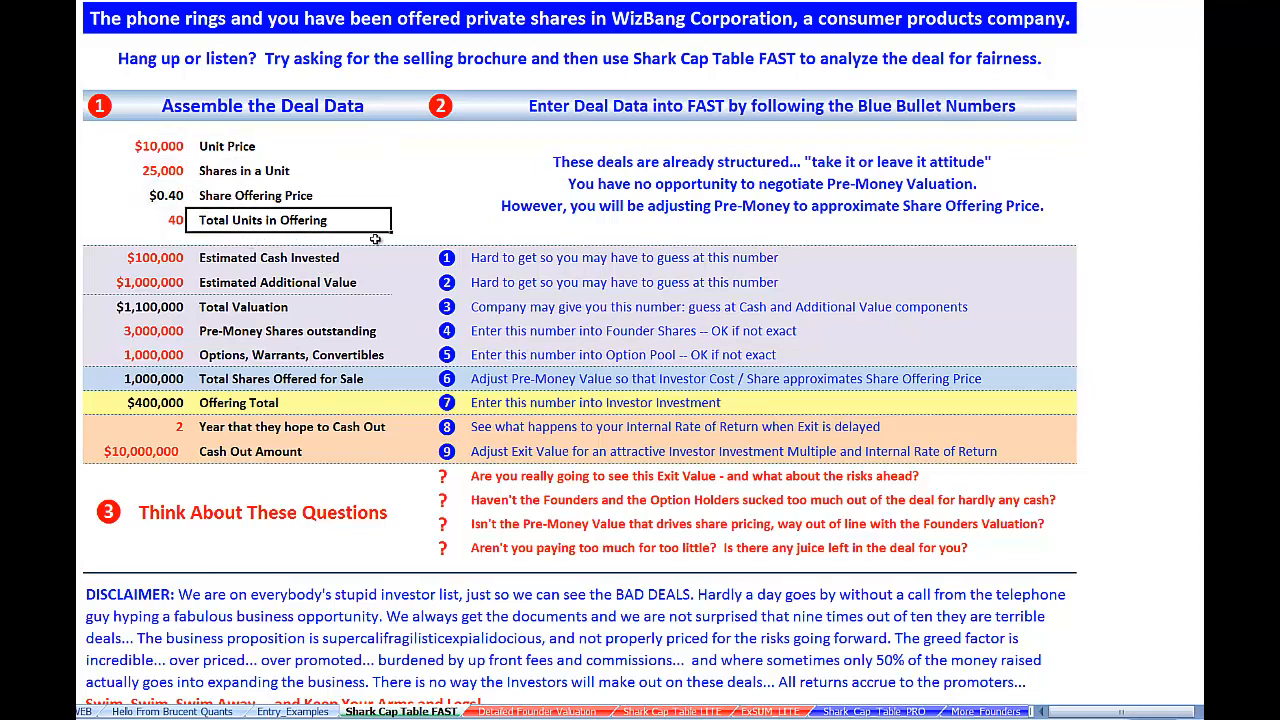
# Examine the estimated valuation rows, the pre-money shares, the options, warrants and convertibles, and the numbered data entry instructions
pyautogui.moveTo(96, 256); pyautogui.dragTo(314, 302)
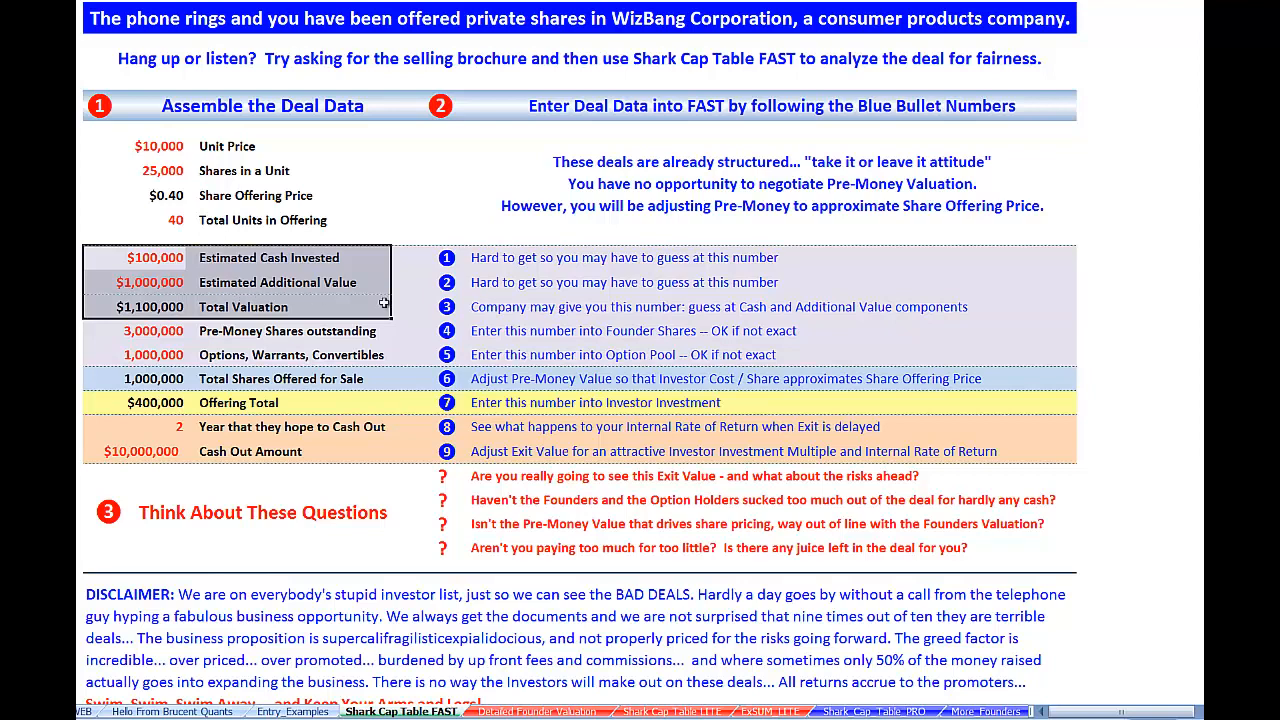
pyautogui.click(130, 331)
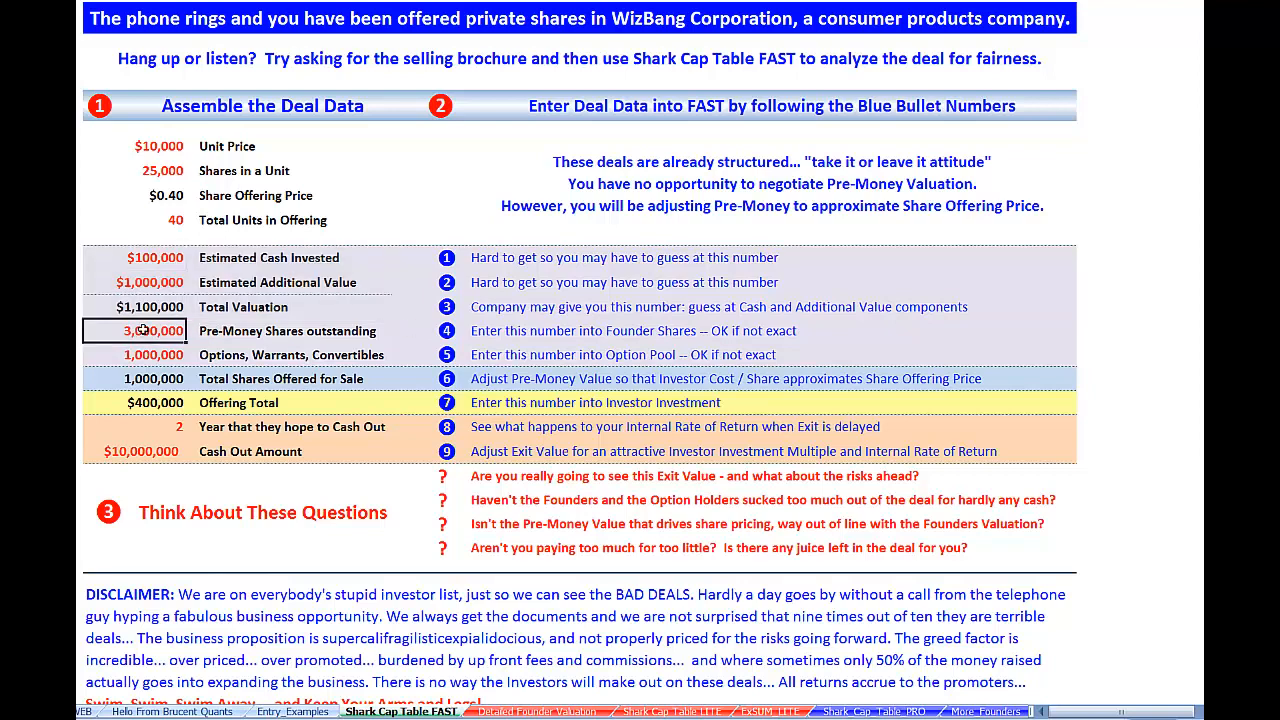
pyautogui.click(232, 334)
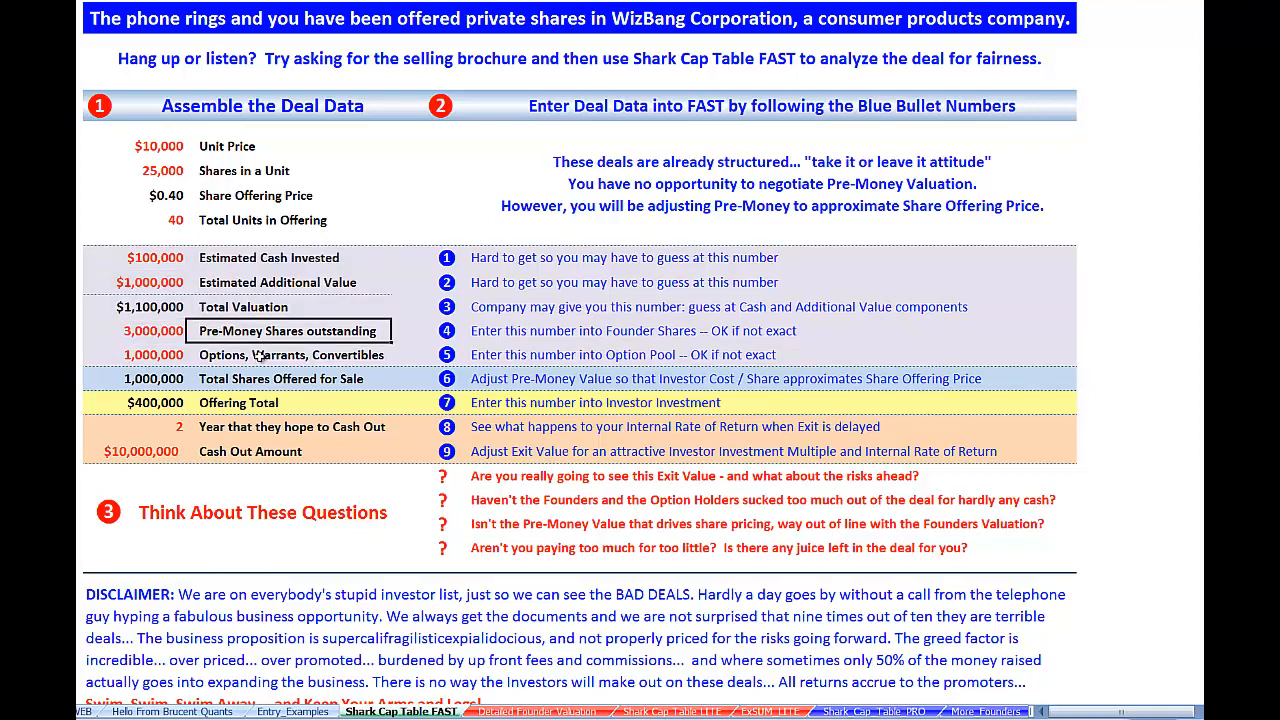
pyautogui.click(215, 358)
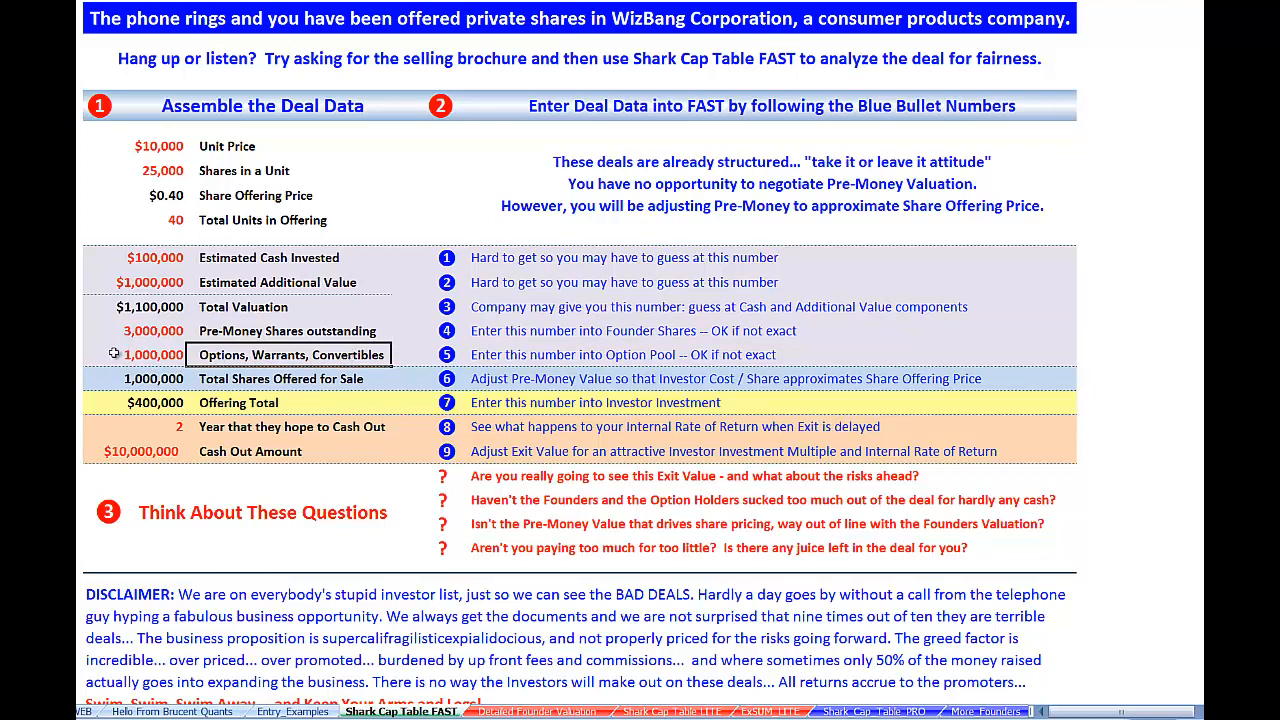
pyautogui.moveTo(115, 354); pyautogui.dragTo(200, 355)
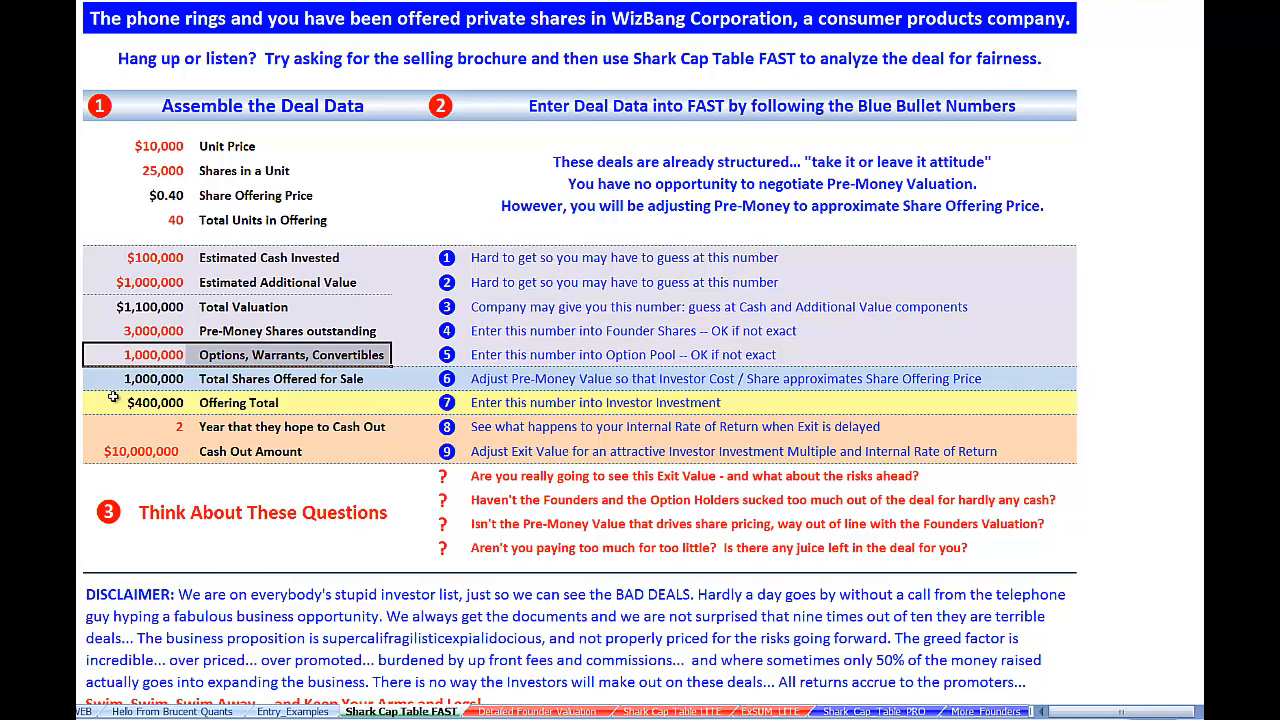
pyautogui.moveTo(441, 257); pyautogui.dragTo(438, 443)
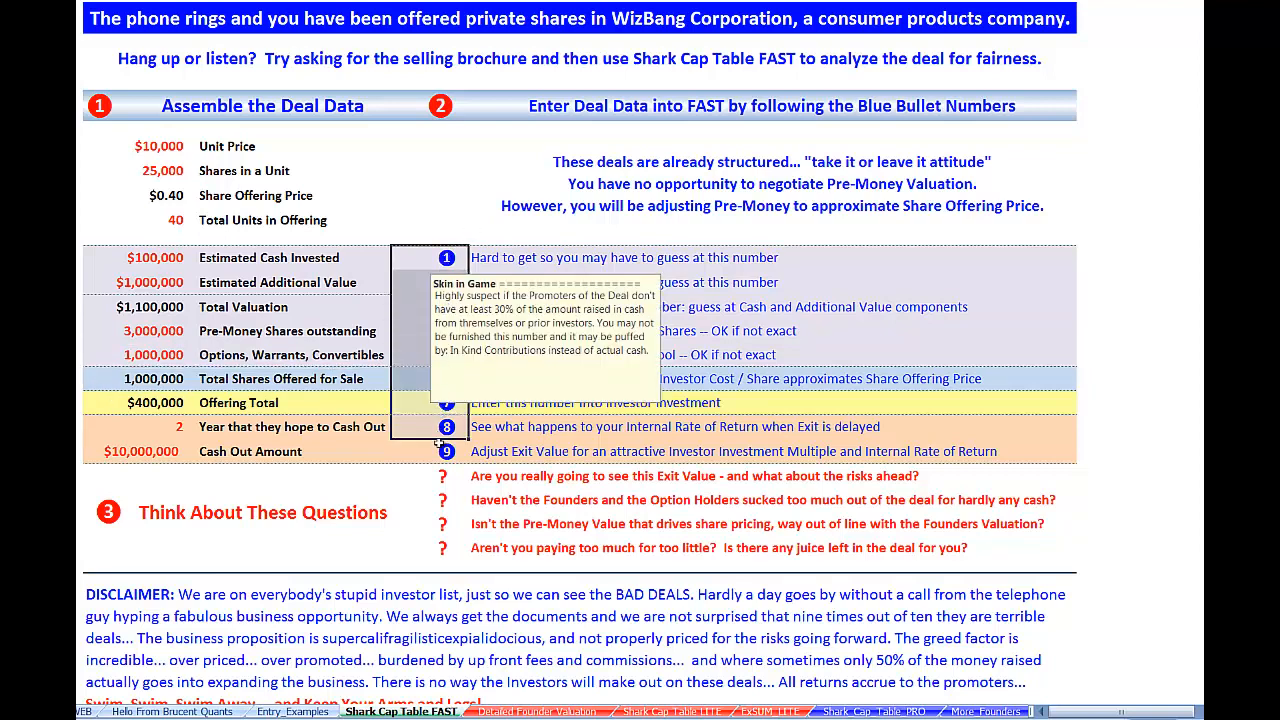
pyautogui.click(1145, 203)
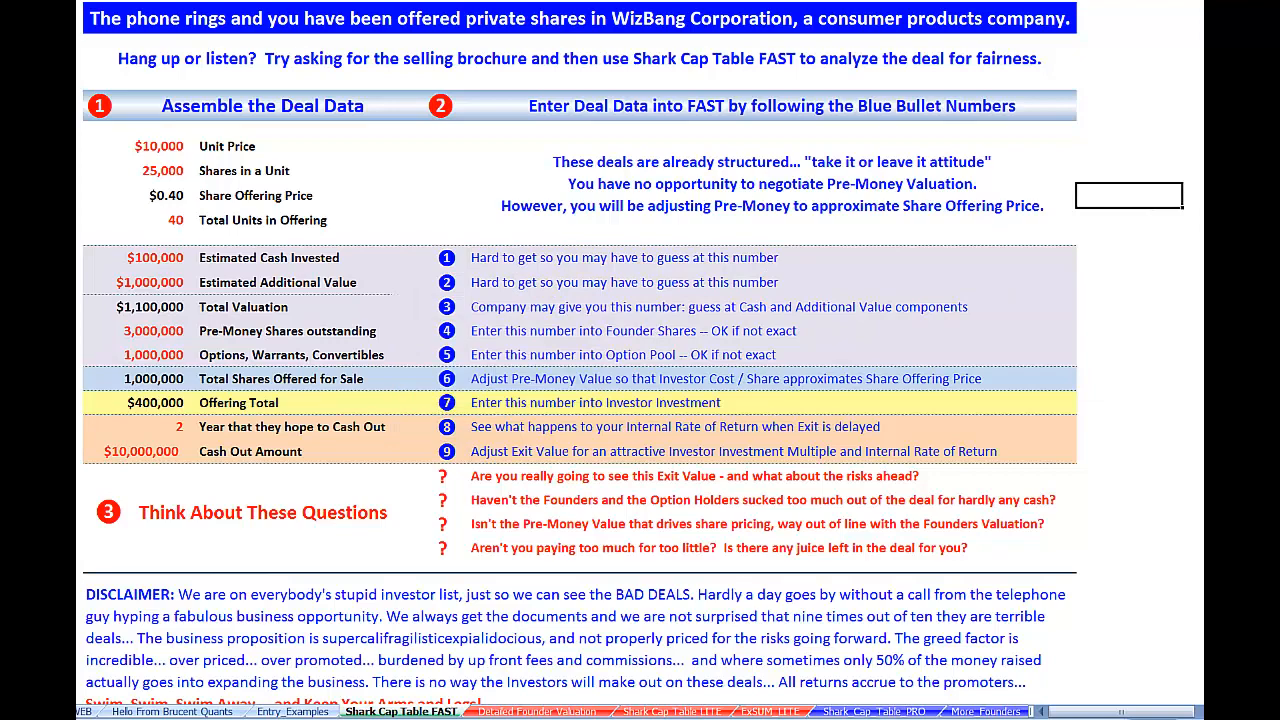
# Split the sheet above the Estimated Cash Invested row, showing the spin button inputs in the upper pane and the deal data below
pyautogui.scroll(3, 580, 360)
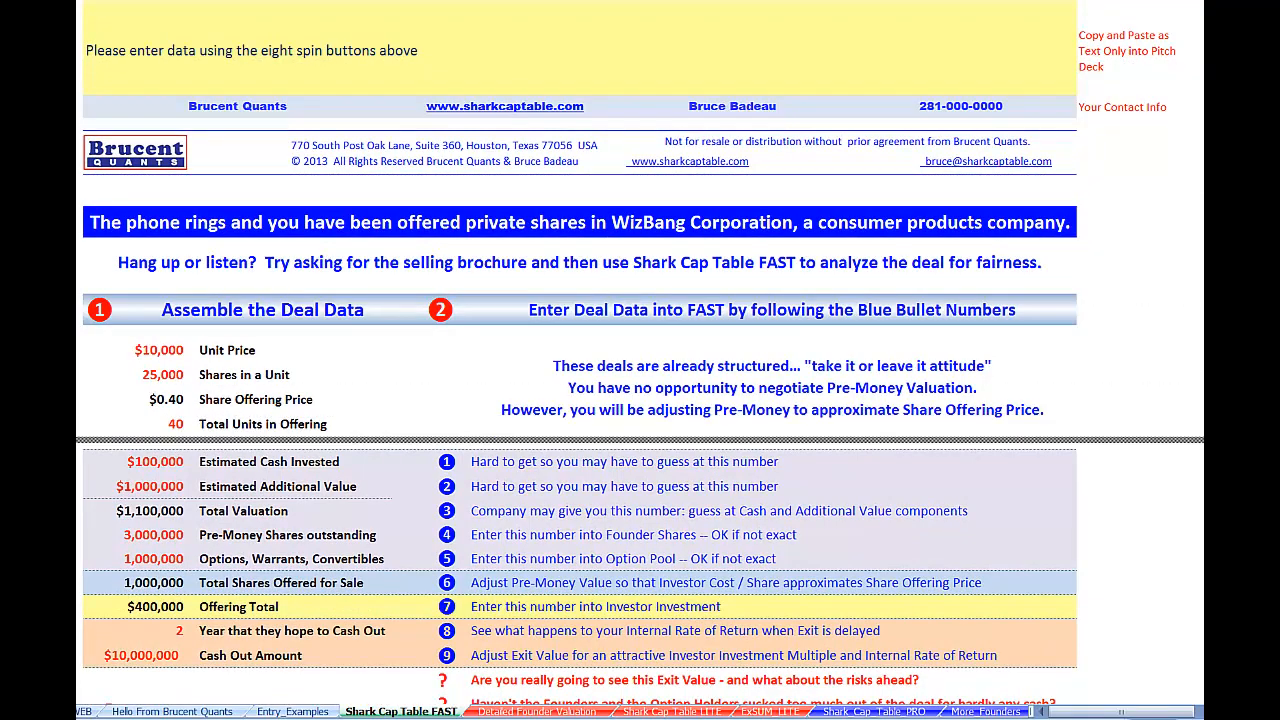
pyautogui.moveTo(1198, 453); pyautogui.dragTo(1198, 454)
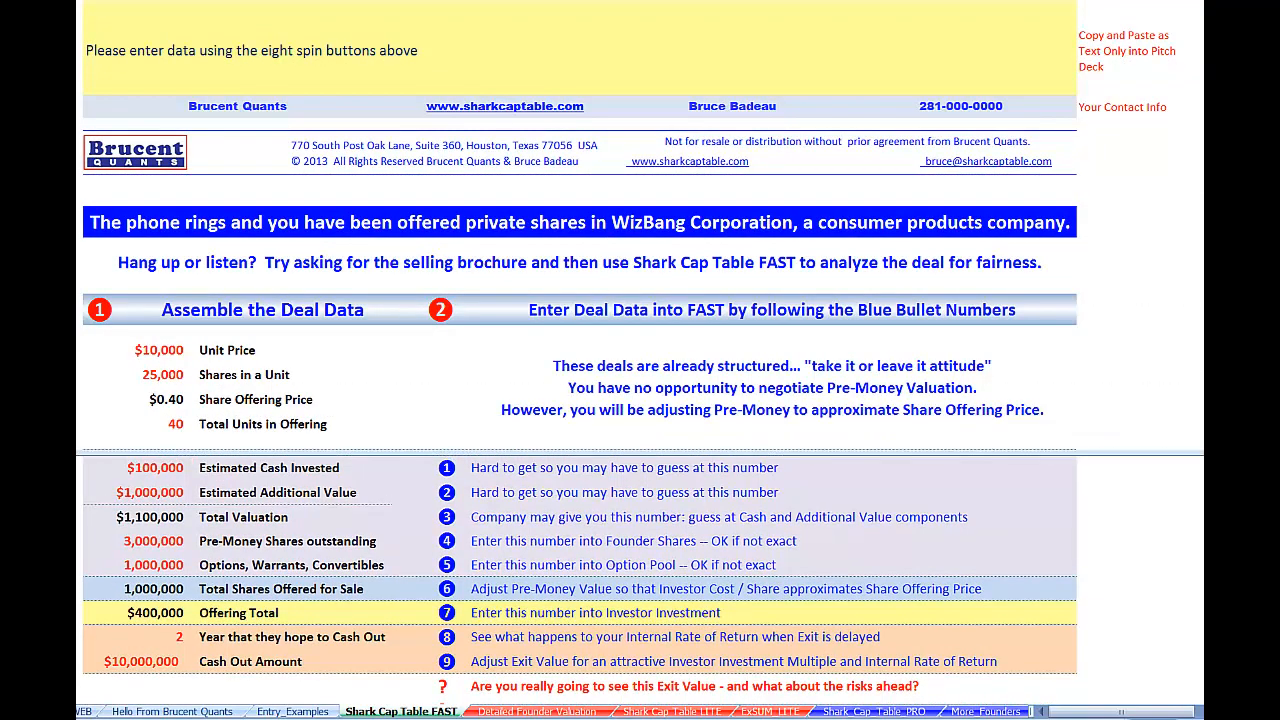
pyautogui.scroll(5, 580, 220)
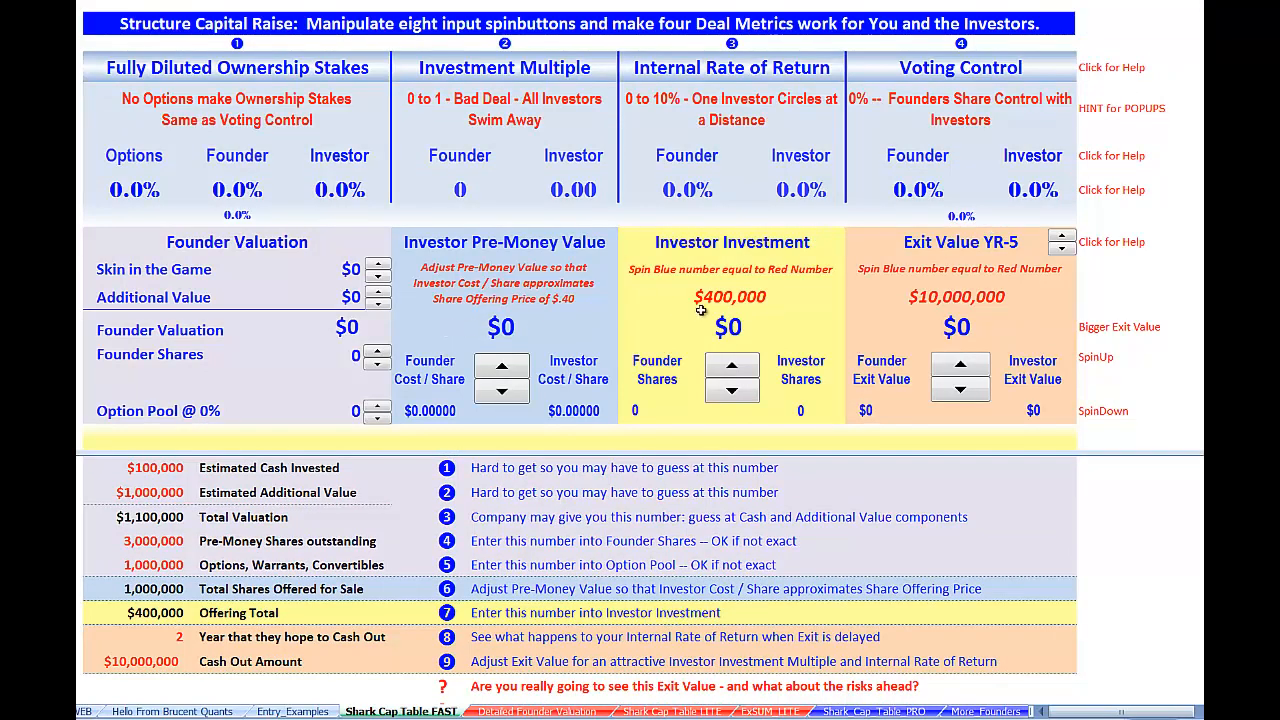
# Set the founders' Skin in the Game to $100,000 and the Additional Value to $1,000,000
pyautogui.click(136, 468)
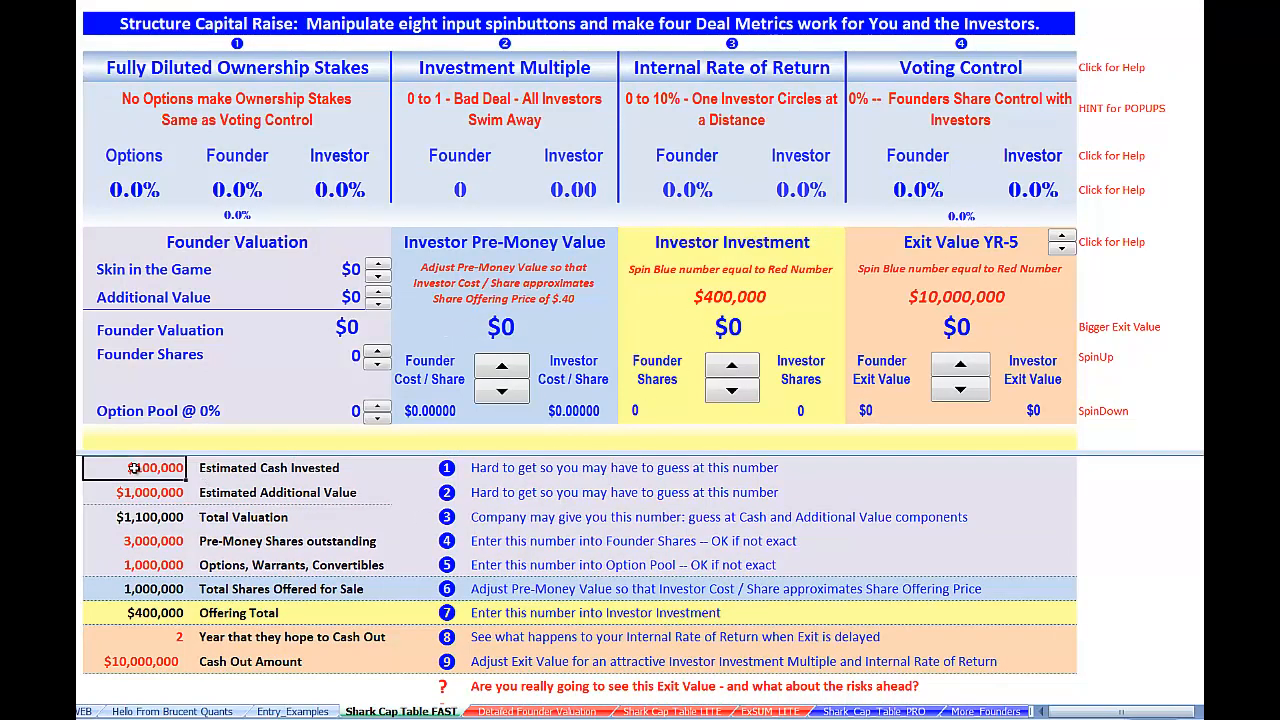
pyautogui.moveTo(375, 270); pyautogui.dragTo(380, 270)
pyautogui.click(378, 282)
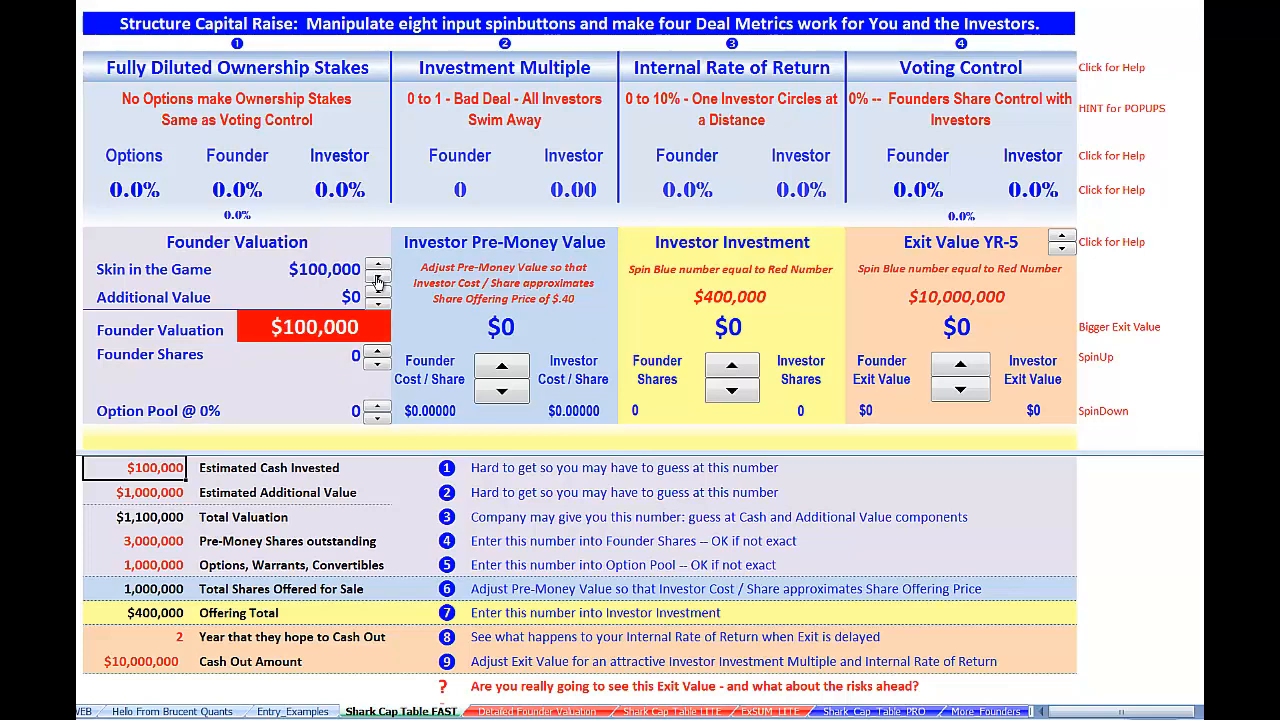
pyautogui.click(165, 490)
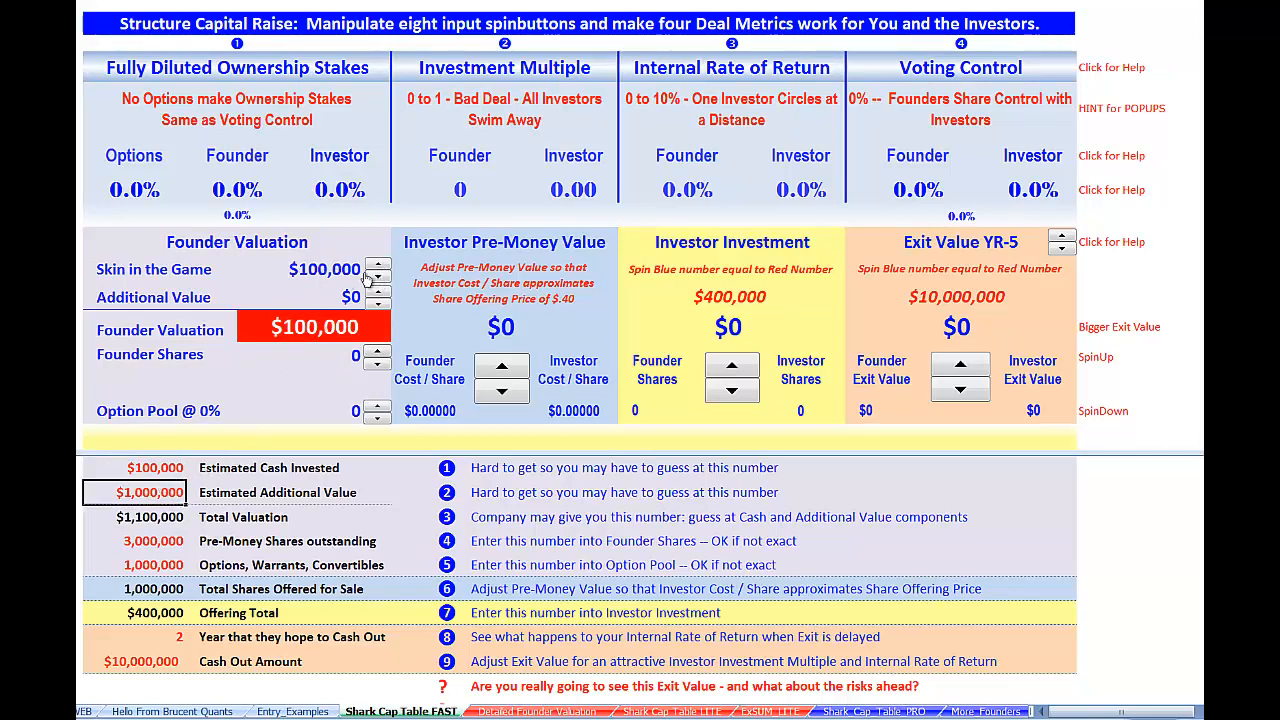
pyautogui.moveTo(381, 292); pyautogui.dragTo(381, 294)
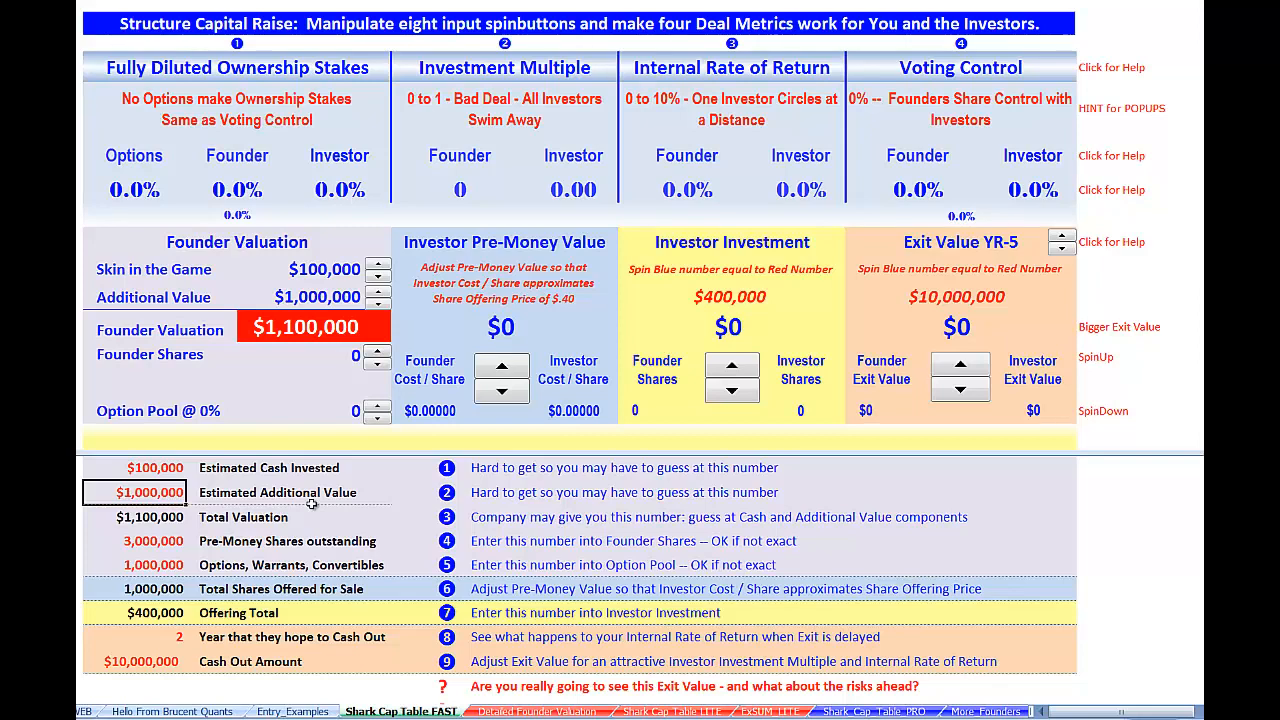
# Set the Founder Shares to 3,000,000 and the Option Pool to 1,020,000 shares, using the deal data rows as reference
pyautogui.moveTo(140, 545); pyautogui.dragTo(362, 541)
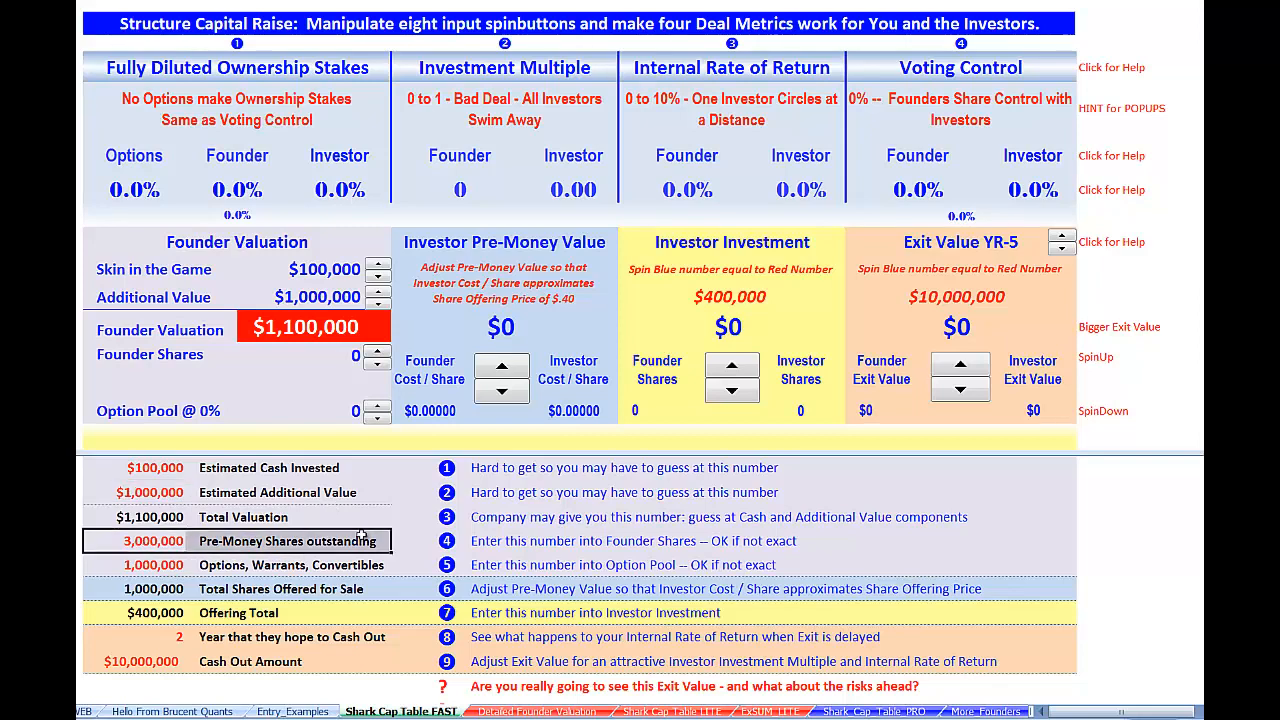
pyautogui.click(377, 351)
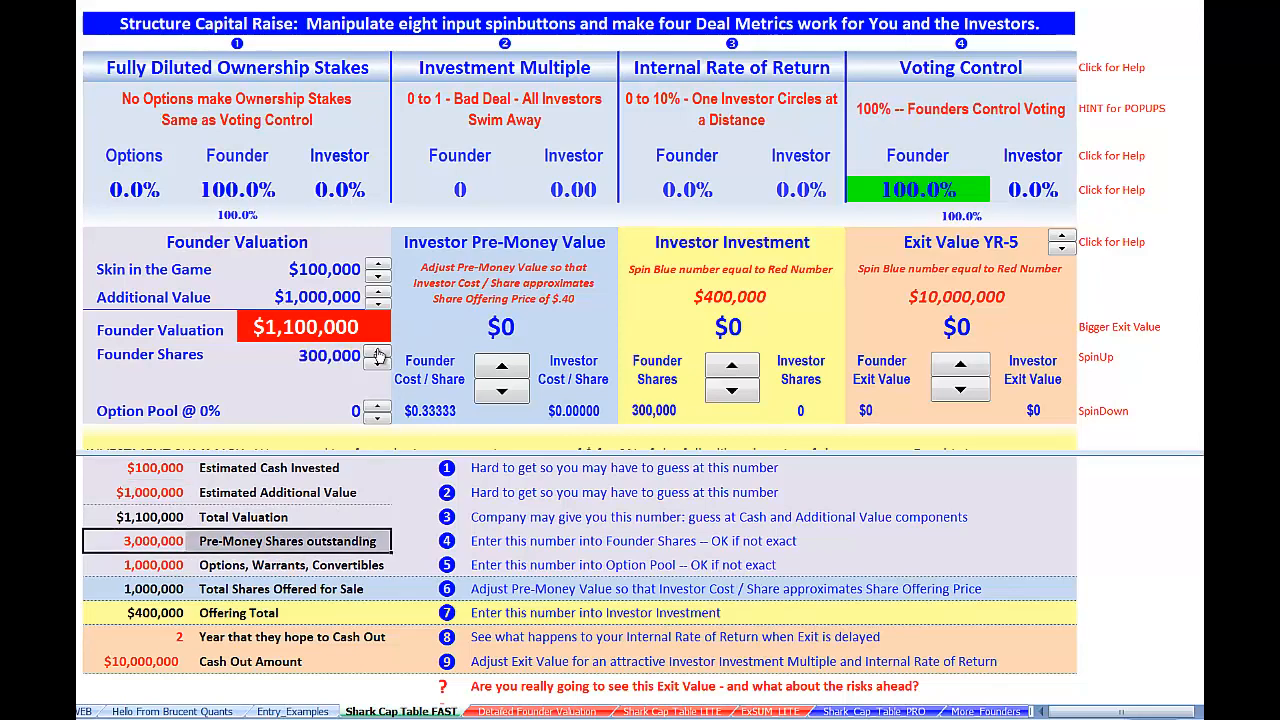
pyautogui.moveTo(377, 353); pyautogui.dragTo(378, 356)
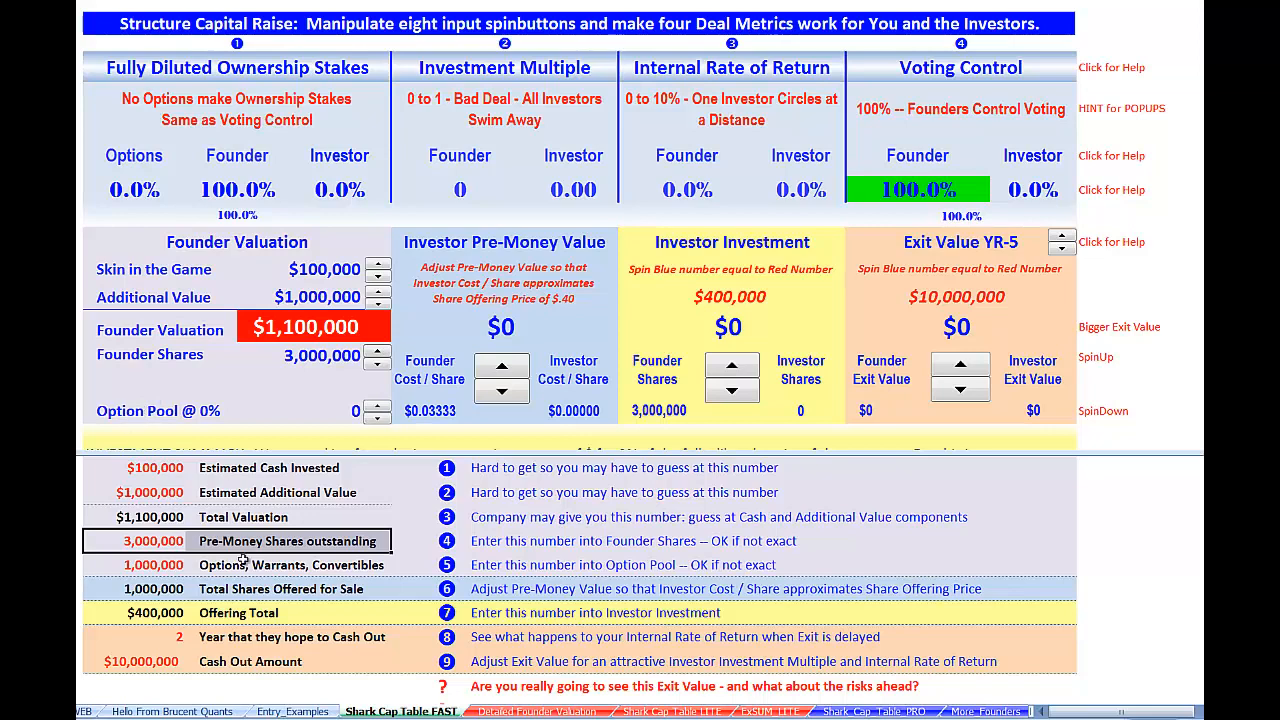
pyautogui.click(120, 565)
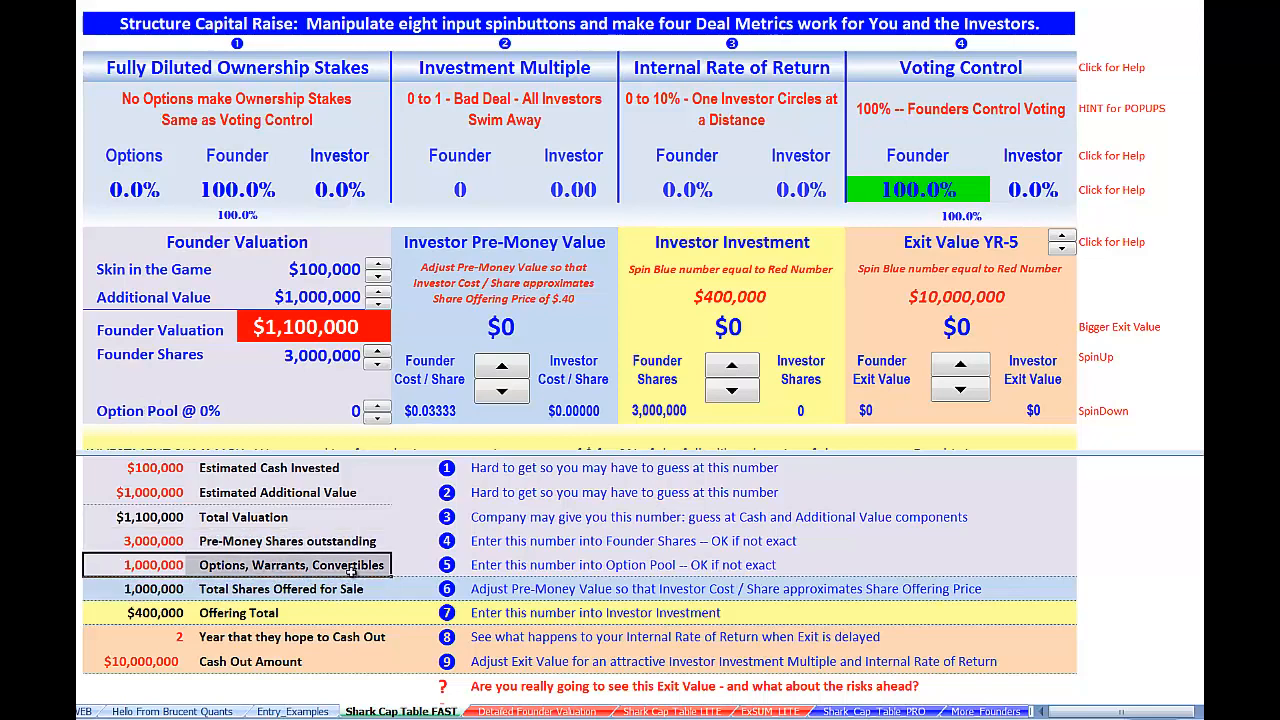
pyautogui.moveTo(378, 406); pyautogui.dragTo(378, 406)
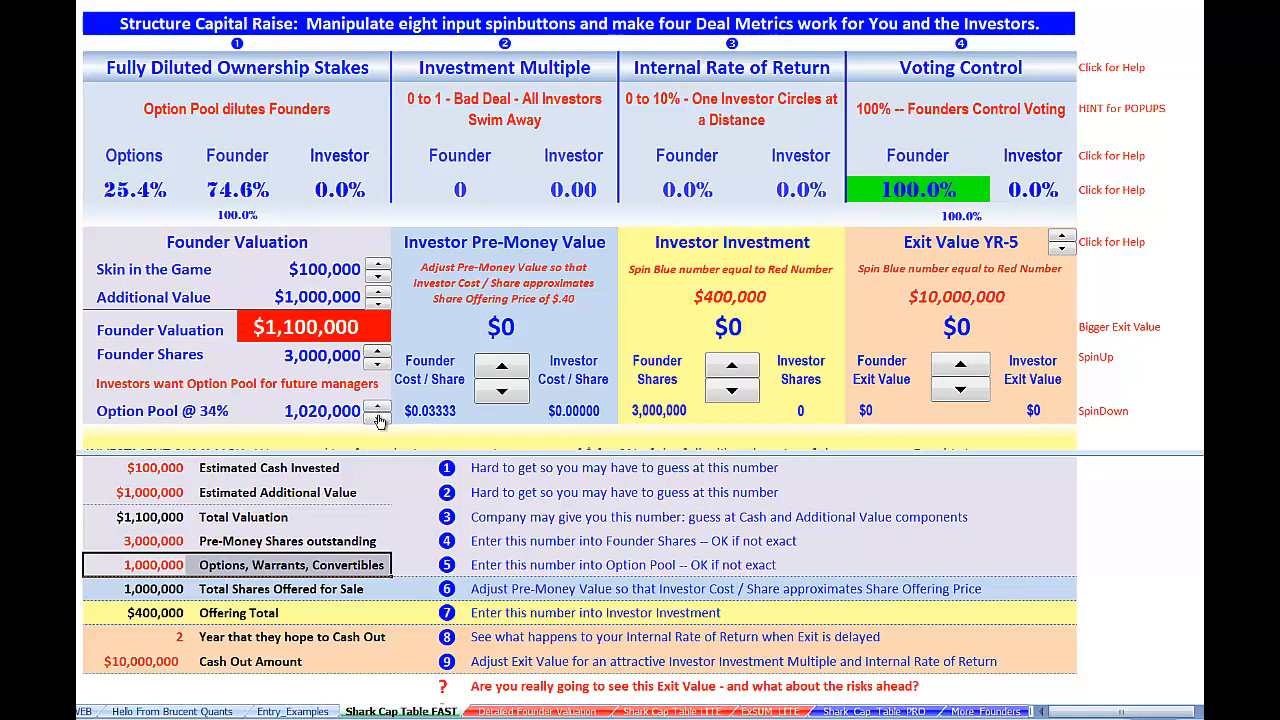
pyautogui.click(299, 404)
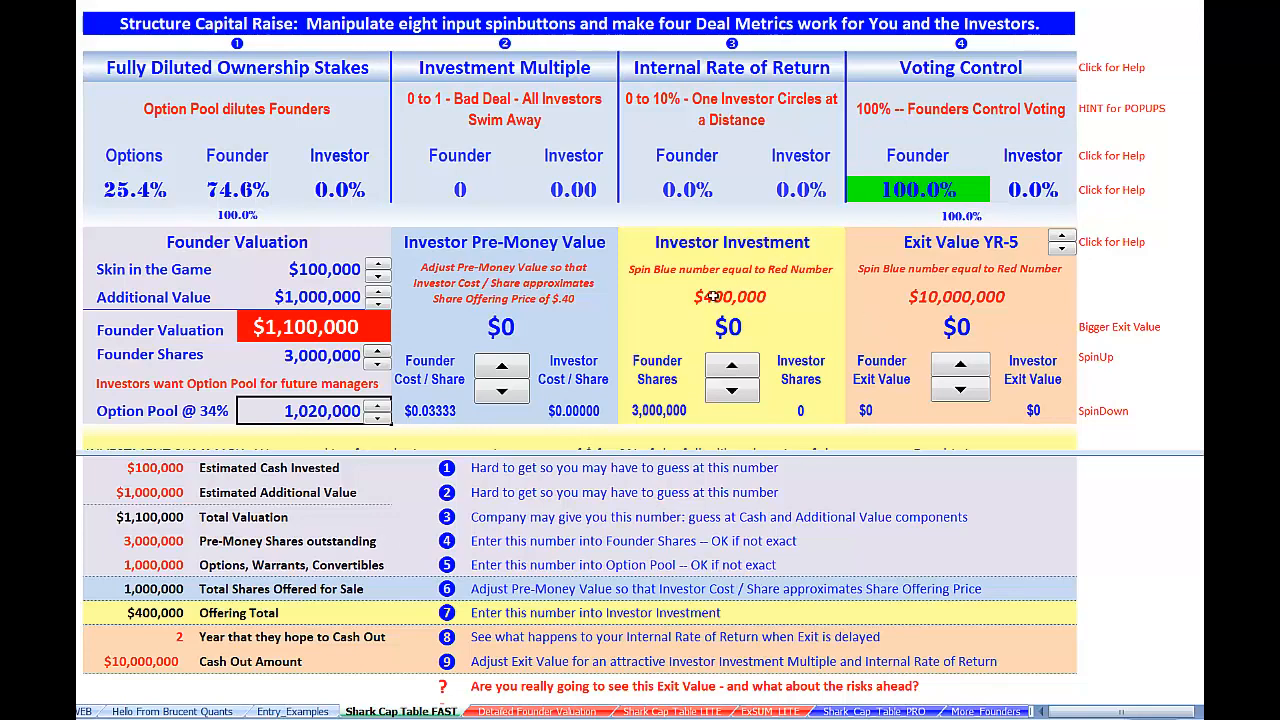
# Raise the Investor Investment to $400,000 to match its red target figure
pyautogui.click(712, 297)
pyautogui.click(933, 297)
pyautogui.click(733, 367)
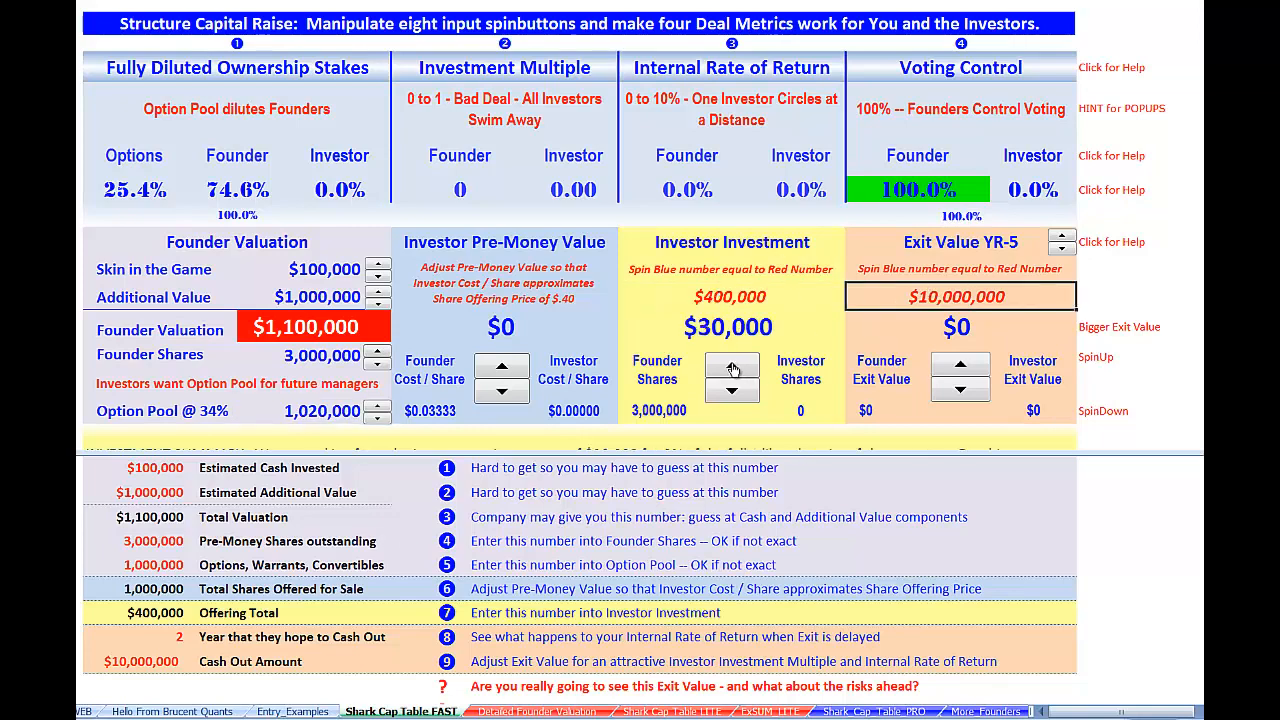
pyautogui.click(733, 367)
pyautogui.click(733, 367)
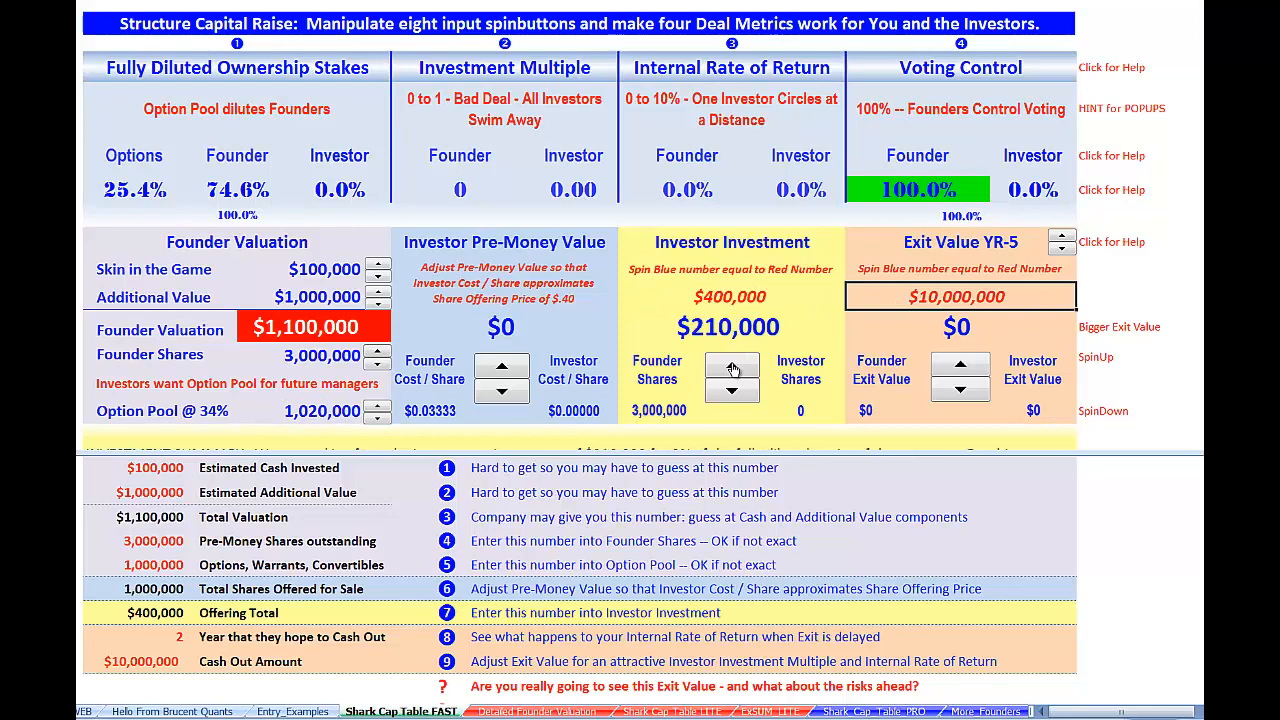
pyautogui.click(733, 367)
pyautogui.click(733, 367)
pyautogui.click(733, 367)
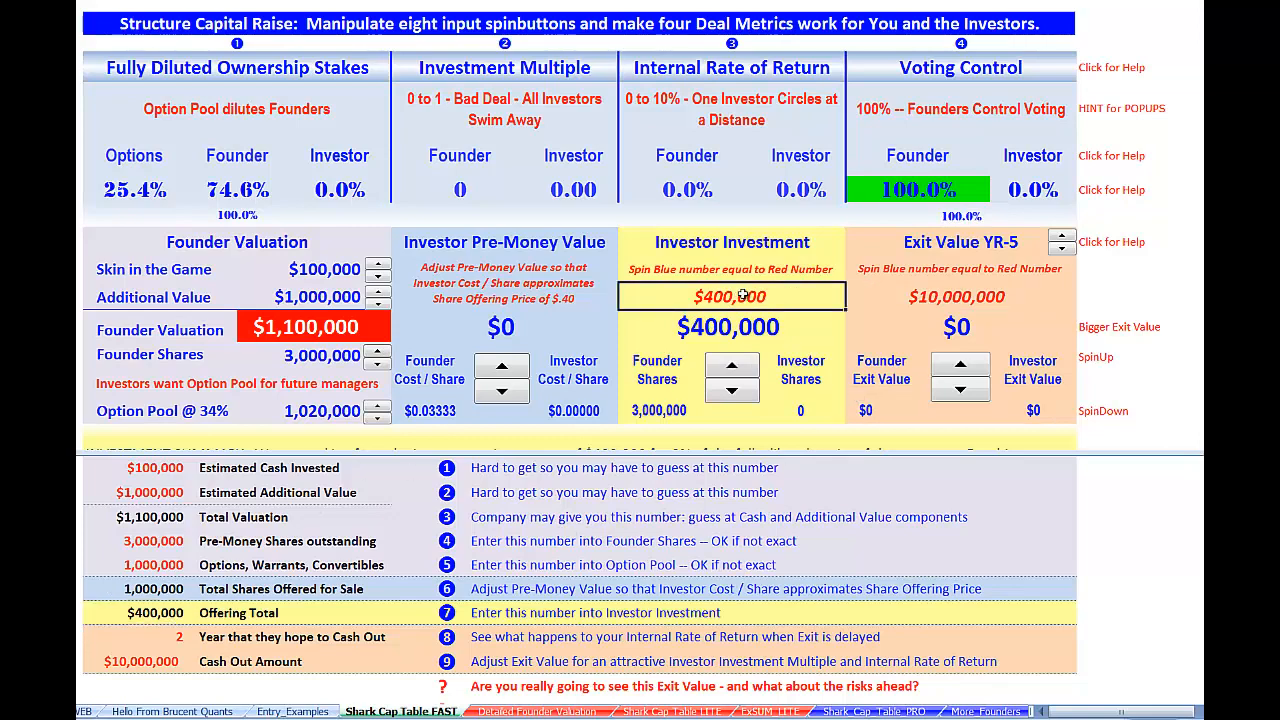
# Set the exit year to YR-2, using the hoped-for cash-out year in the deal data as reference
pyautogui.click(130, 652)
pyautogui.click(1012, 240)
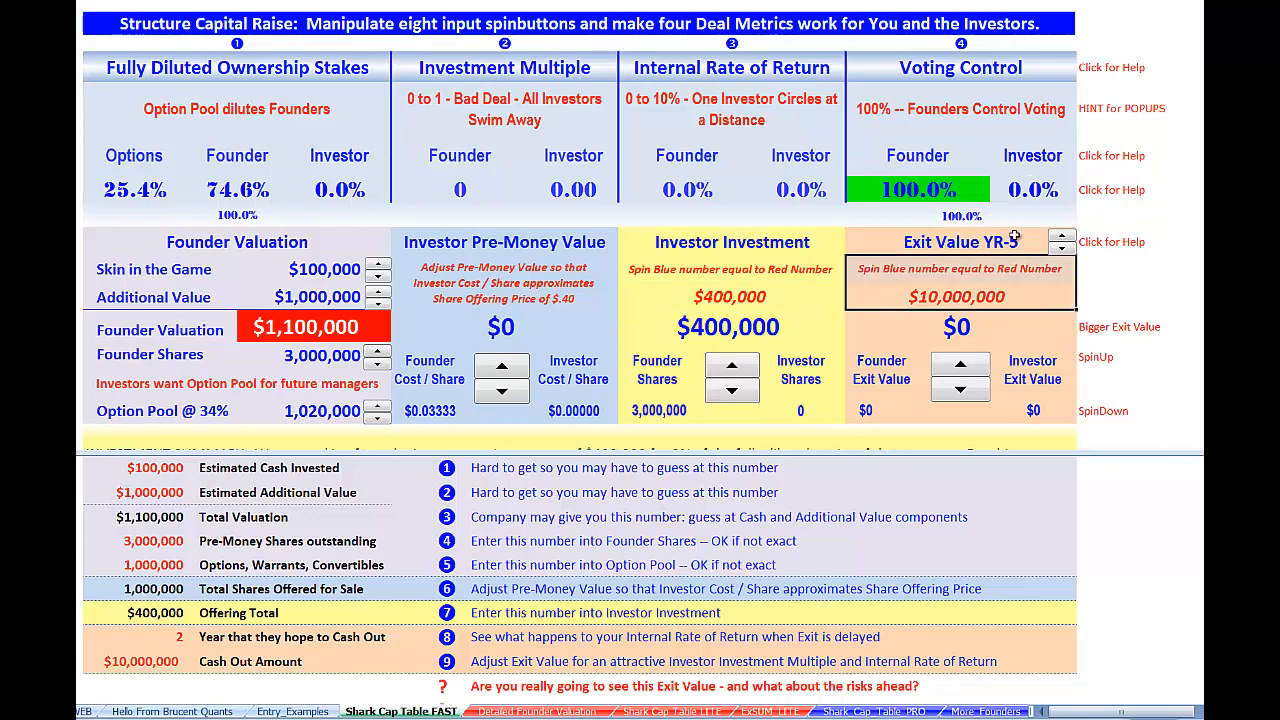
pyautogui.moveTo(1064, 248)
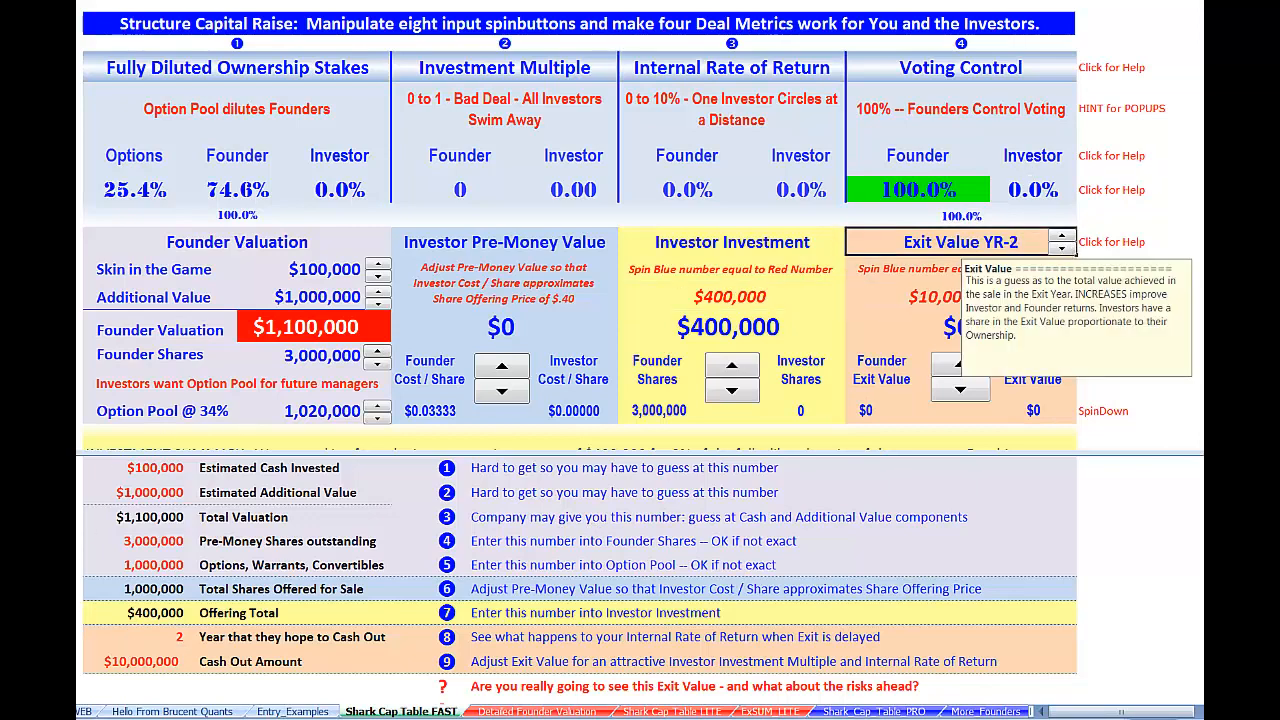
# Raise the Exit Value to $10,000,000 to match its red target figure
pyautogui.click(955, 366)
pyautogui.click(955, 366)
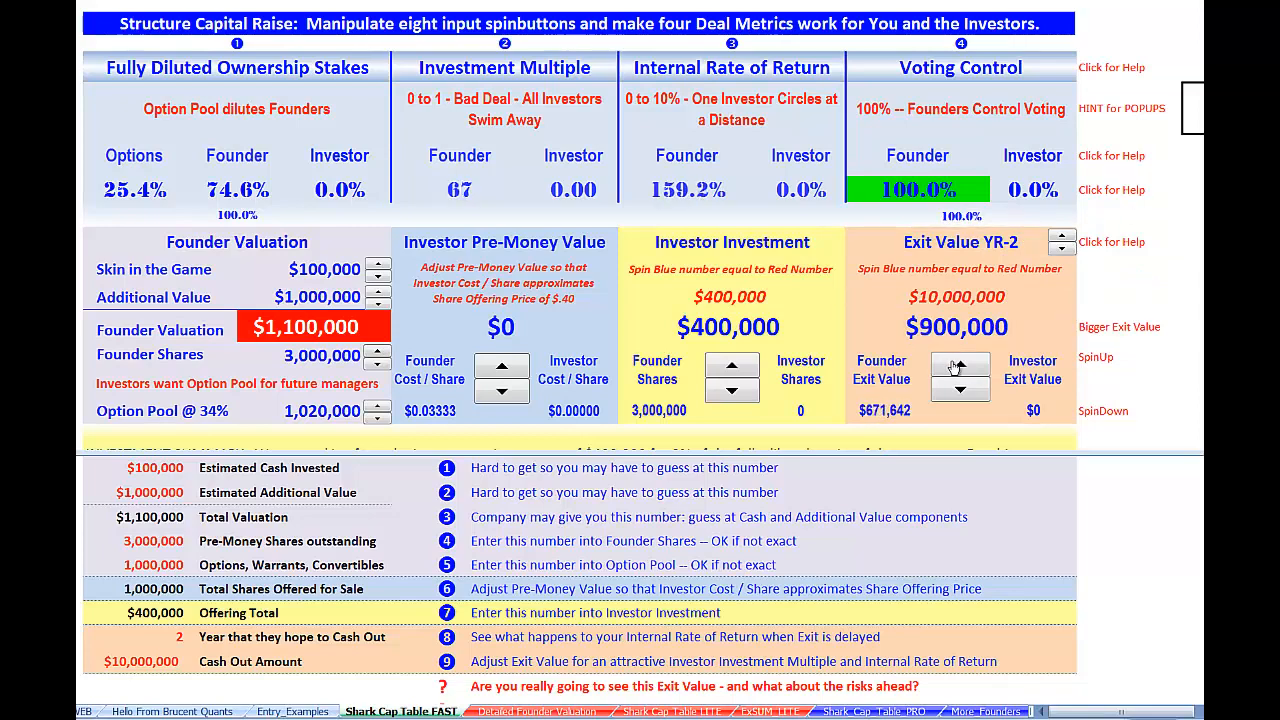
pyautogui.click(955, 366)
pyautogui.click(955, 366)
pyautogui.click(955, 366)
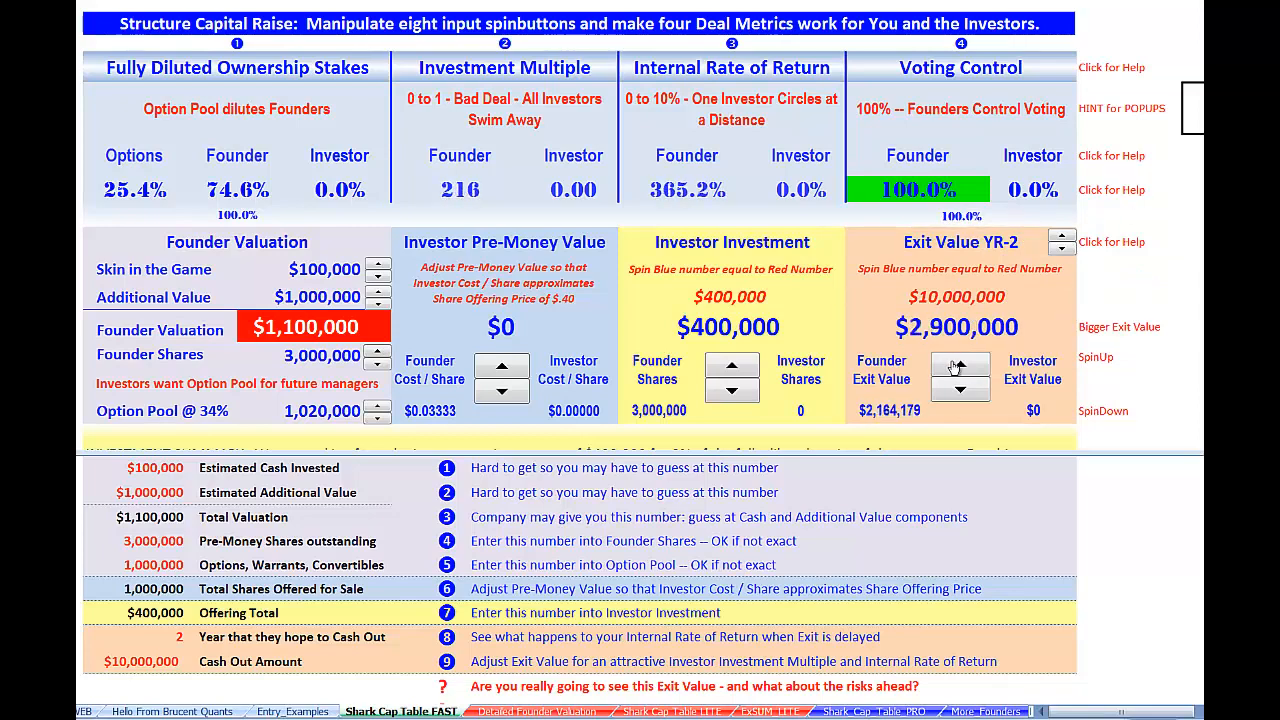
pyautogui.click(955, 366)
pyautogui.click(955, 366)
pyautogui.click(955, 366)
pyautogui.click(955, 366)
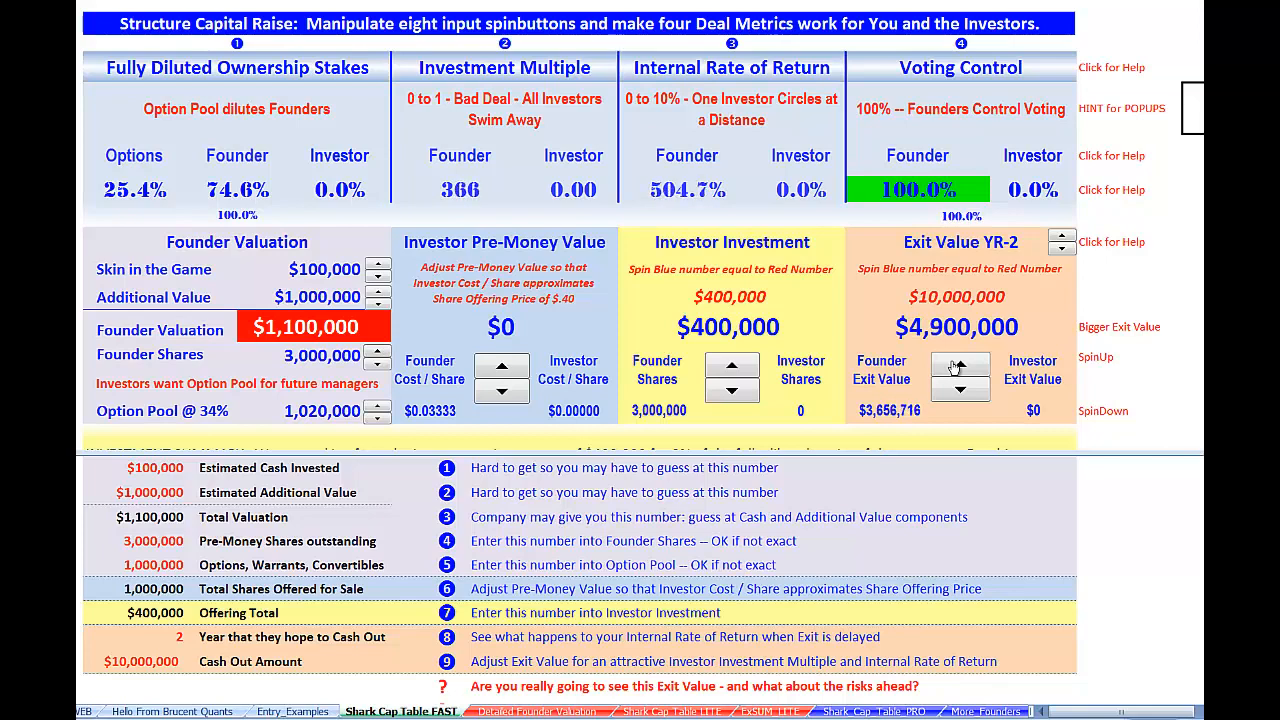
pyautogui.click(955, 366)
pyautogui.click(955, 366)
pyautogui.click(955, 366)
pyautogui.click(955, 366)
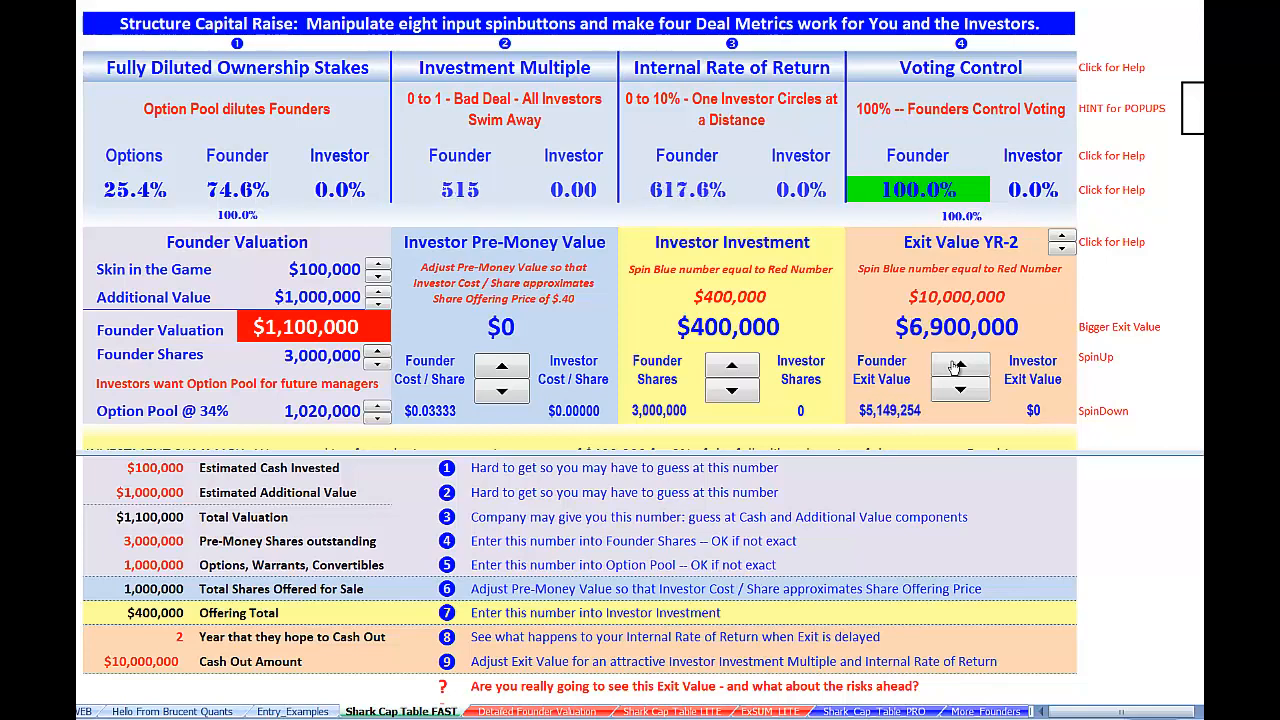
pyautogui.click(955, 366)
pyautogui.click(955, 366)
pyautogui.click(955, 366)
pyautogui.click(955, 366)
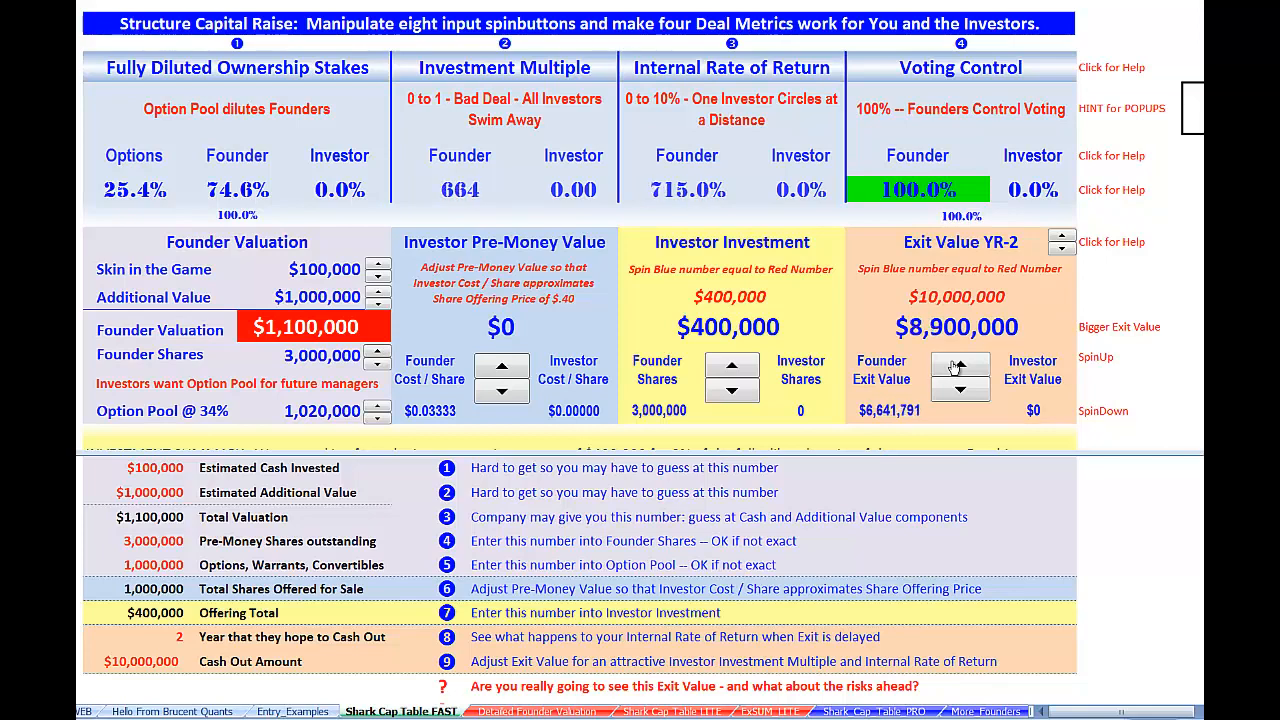
pyautogui.click(955, 366)
pyautogui.click(955, 366)
pyautogui.click(955, 366)
pyautogui.click(955, 366)
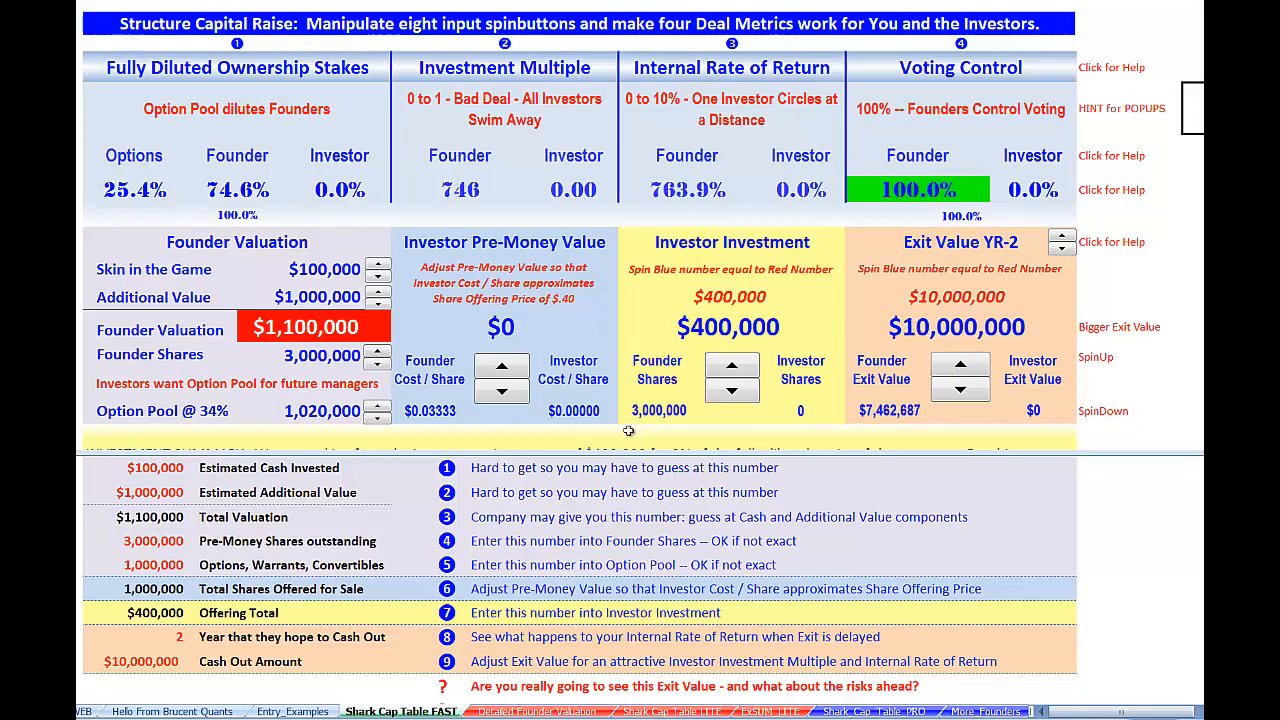
# Set the Investor Pre-Money Value to $1,600,000 so the investor cost per share approximates the $0.40 Share Offering Price
pyautogui.click(514, 294)
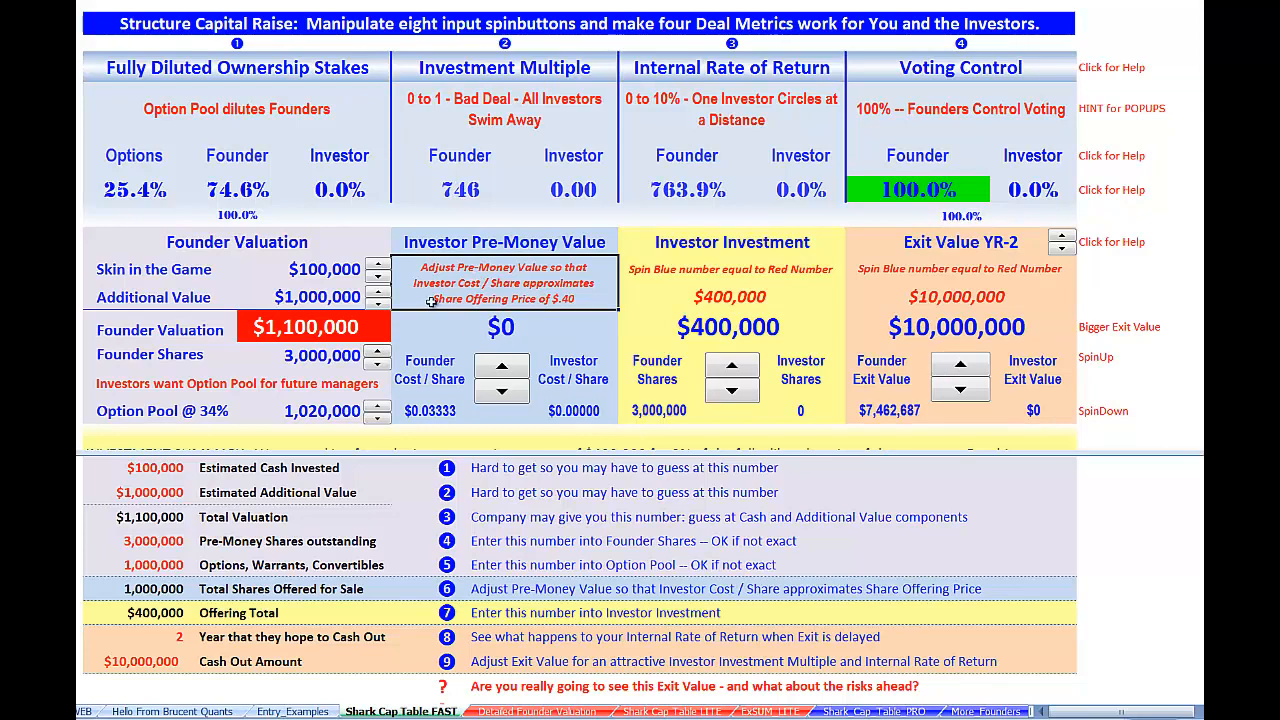
pyautogui.click(575, 366)
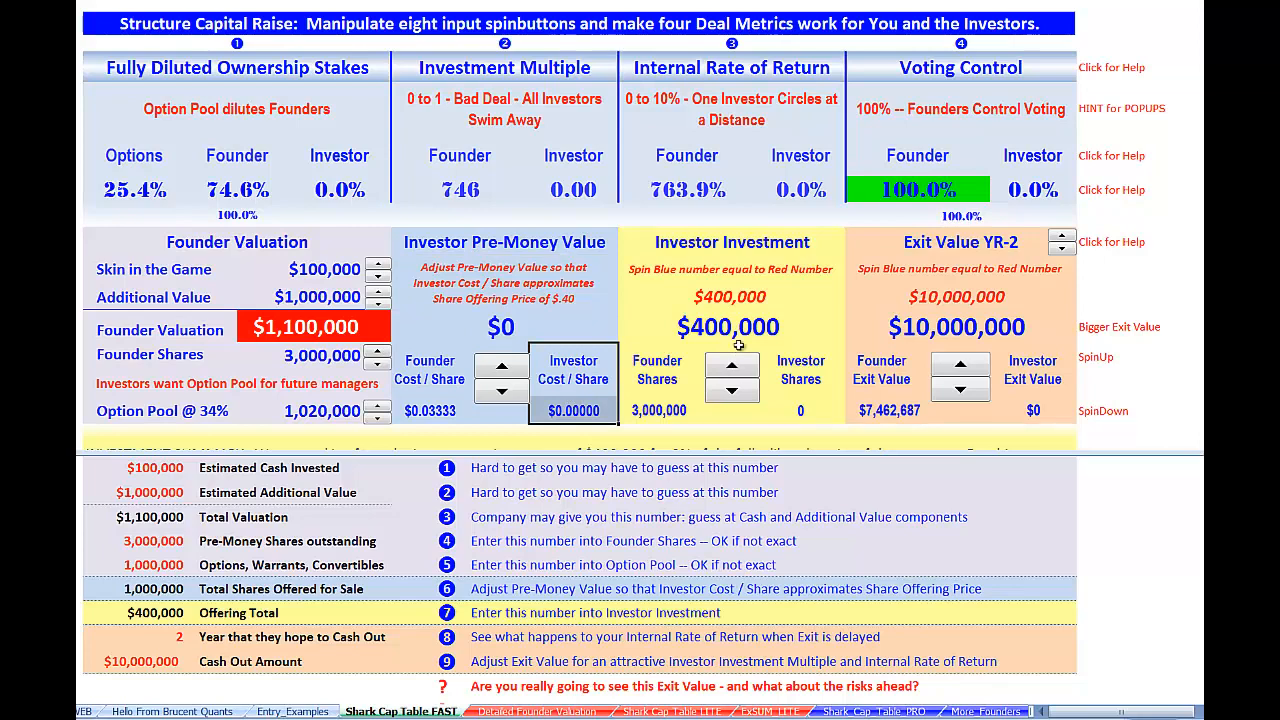
pyautogui.click(558, 291)
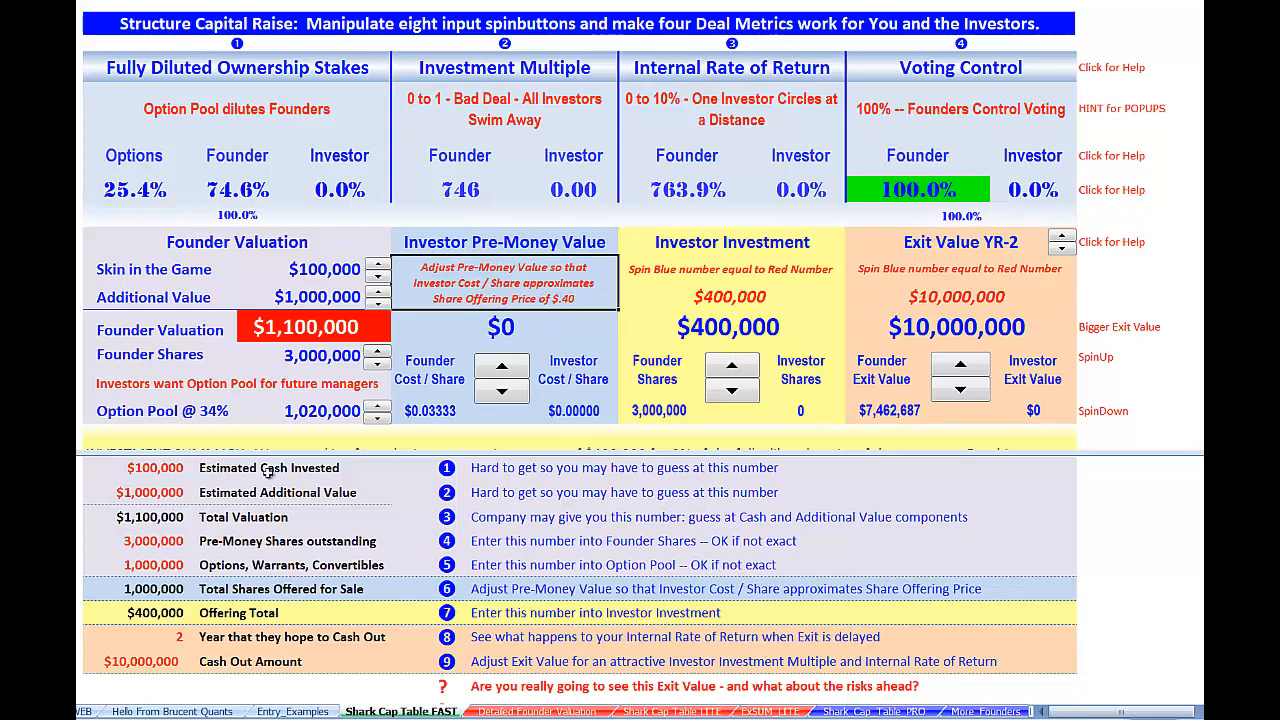
pyautogui.scroll(2, 247, 521)
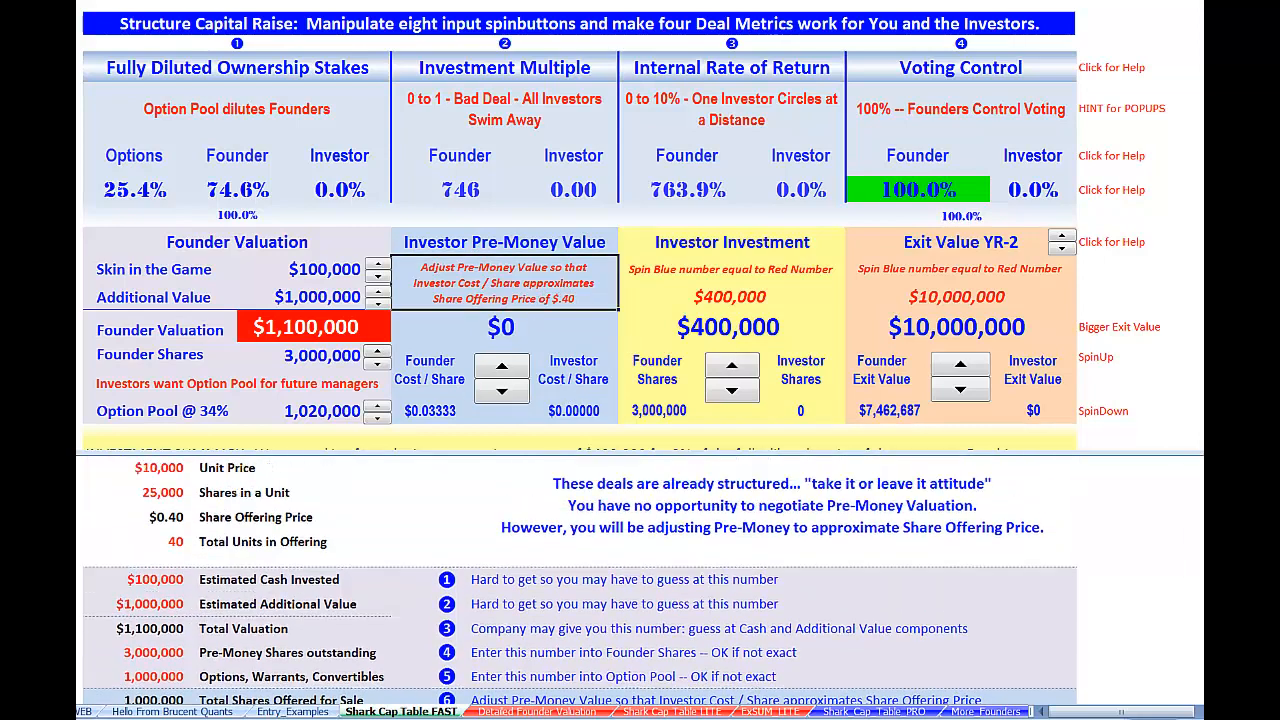
pyautogui.click(158, 533)
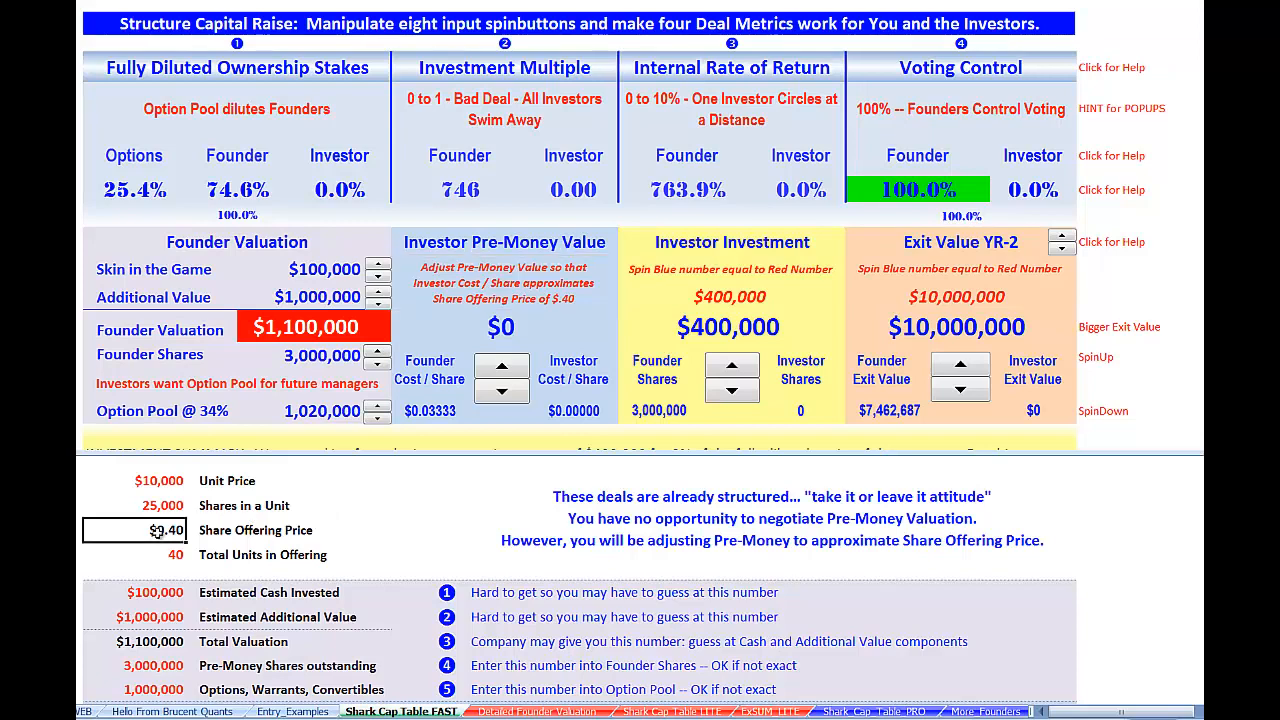
pyautogui.click(154, 480)
pyautogui.click(148, 505)
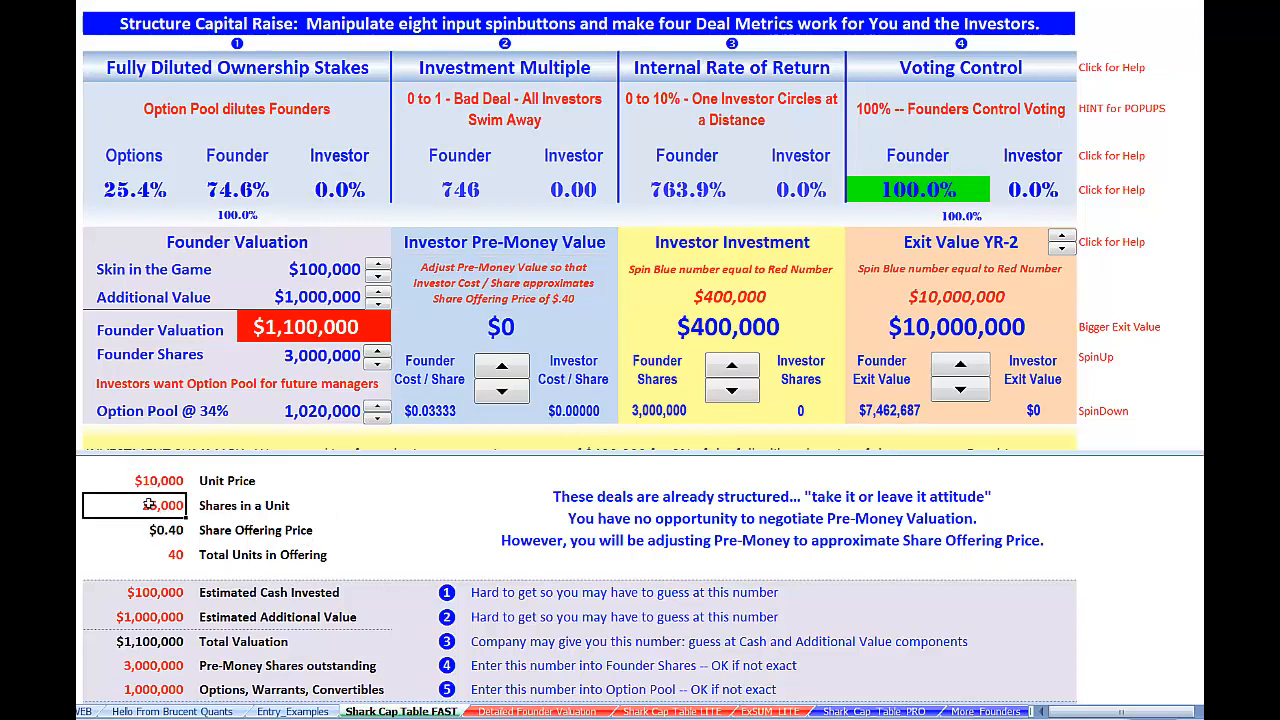
pyautogui.click(165, 533)
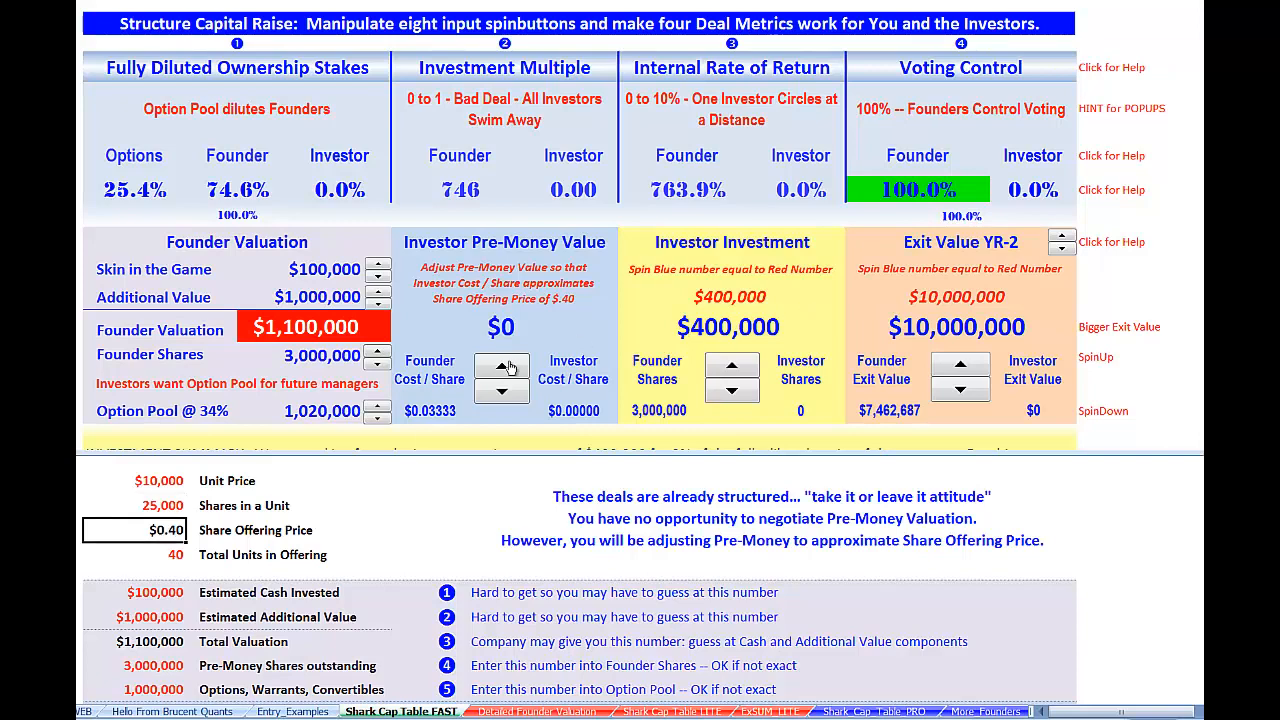
pyautogui.moveTo(507, 368); pyautogui.dragTo(503, 369)
pyautogui.click(503, 394)
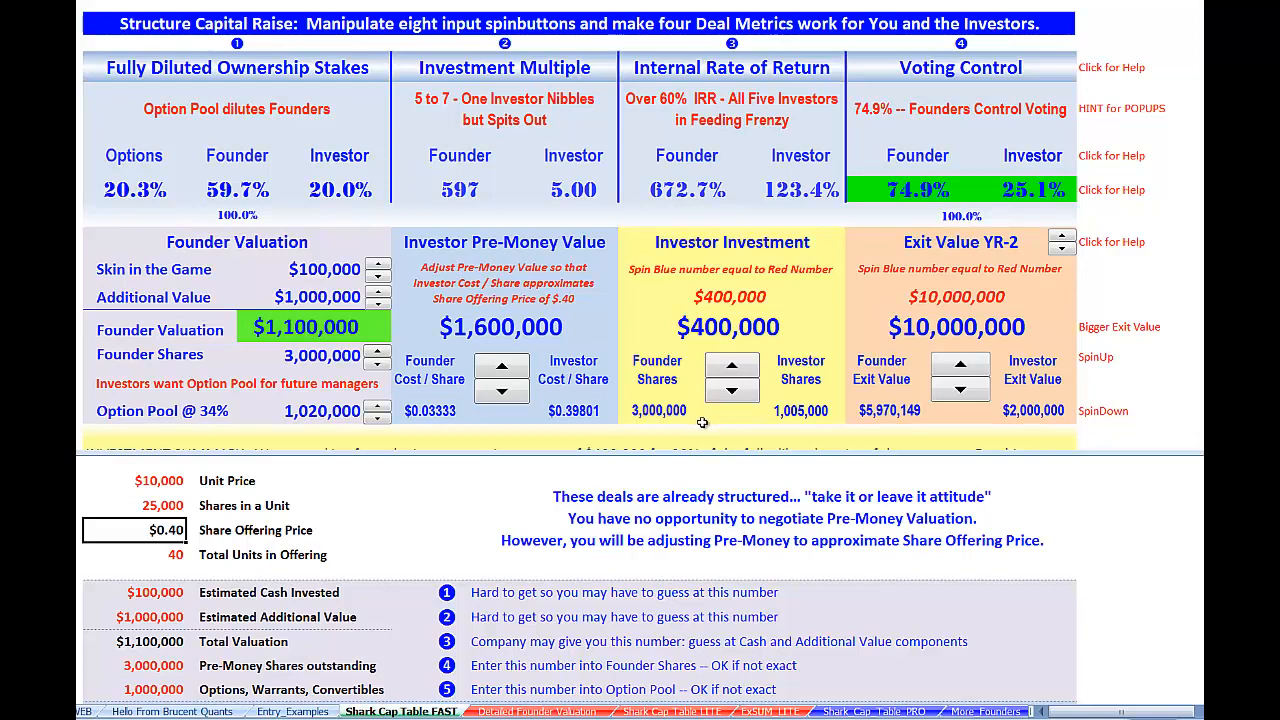
# Examine the investor's multiple, internal rate of return and ownership stake against the options, founder stake, investment and founder valuation inputs
pyautogui.click(557, 193)
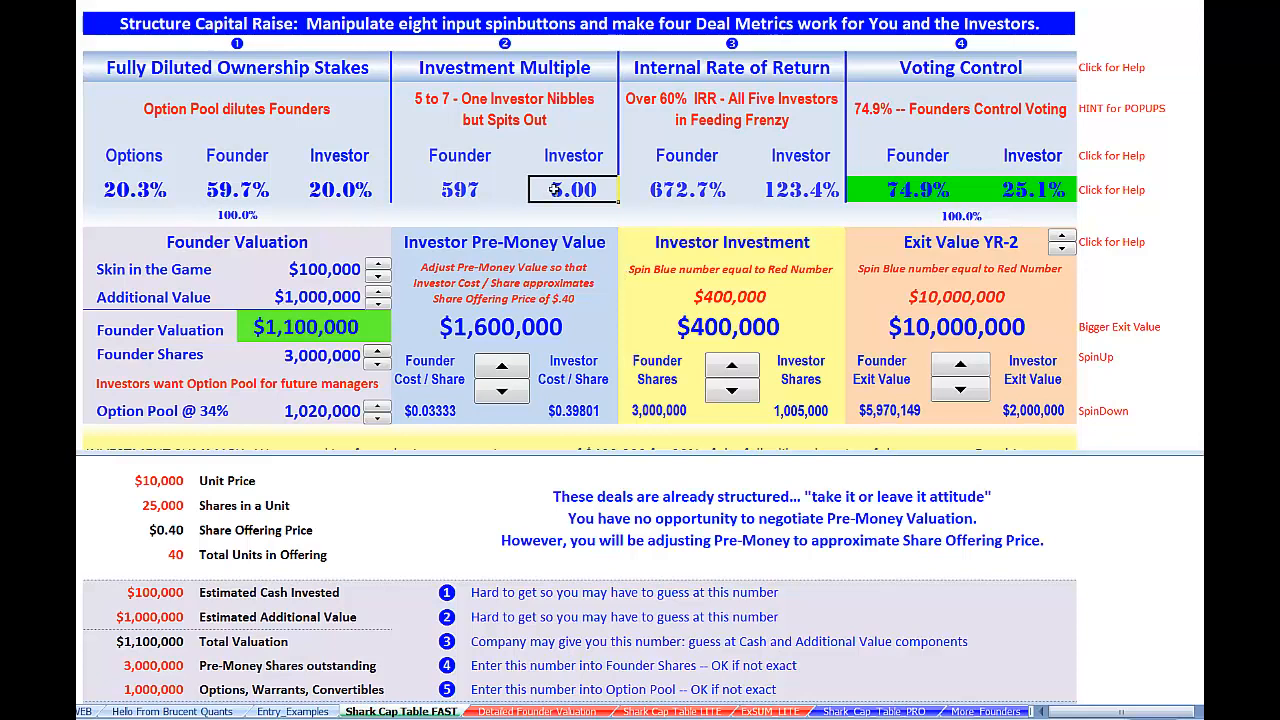
pyautogui.click(813, 187)
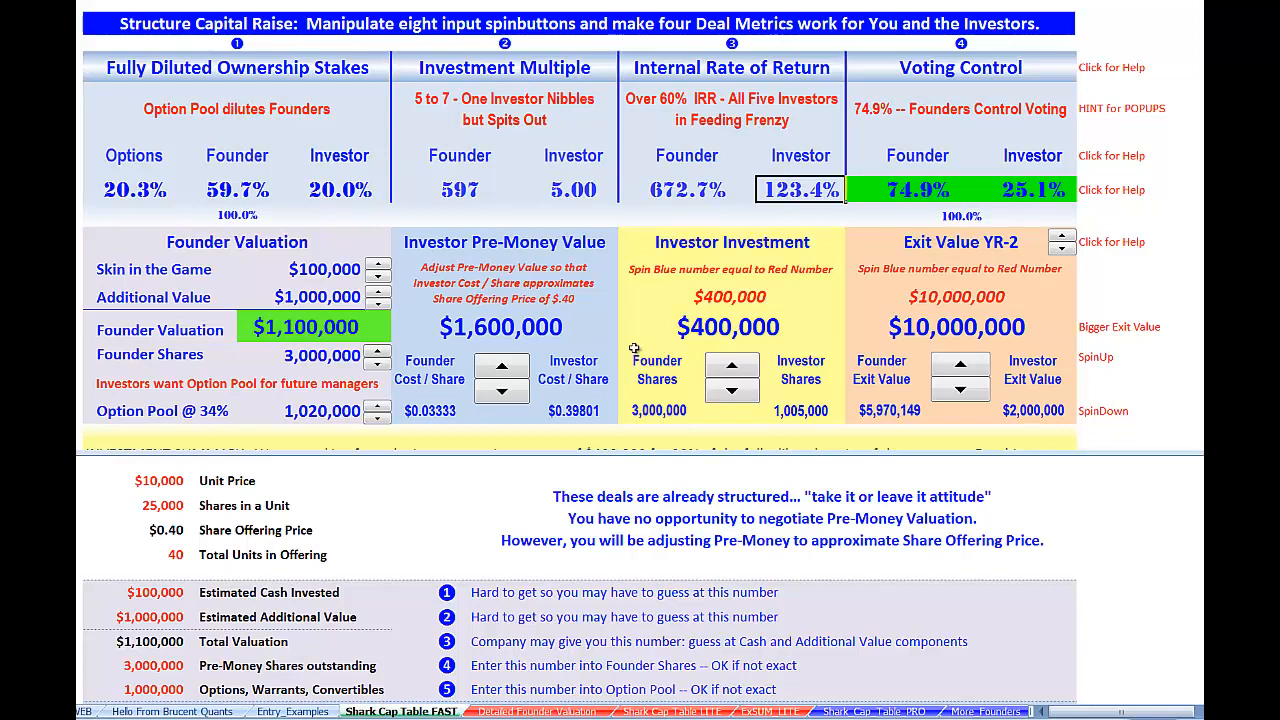
pyautogui.click(332, 195)
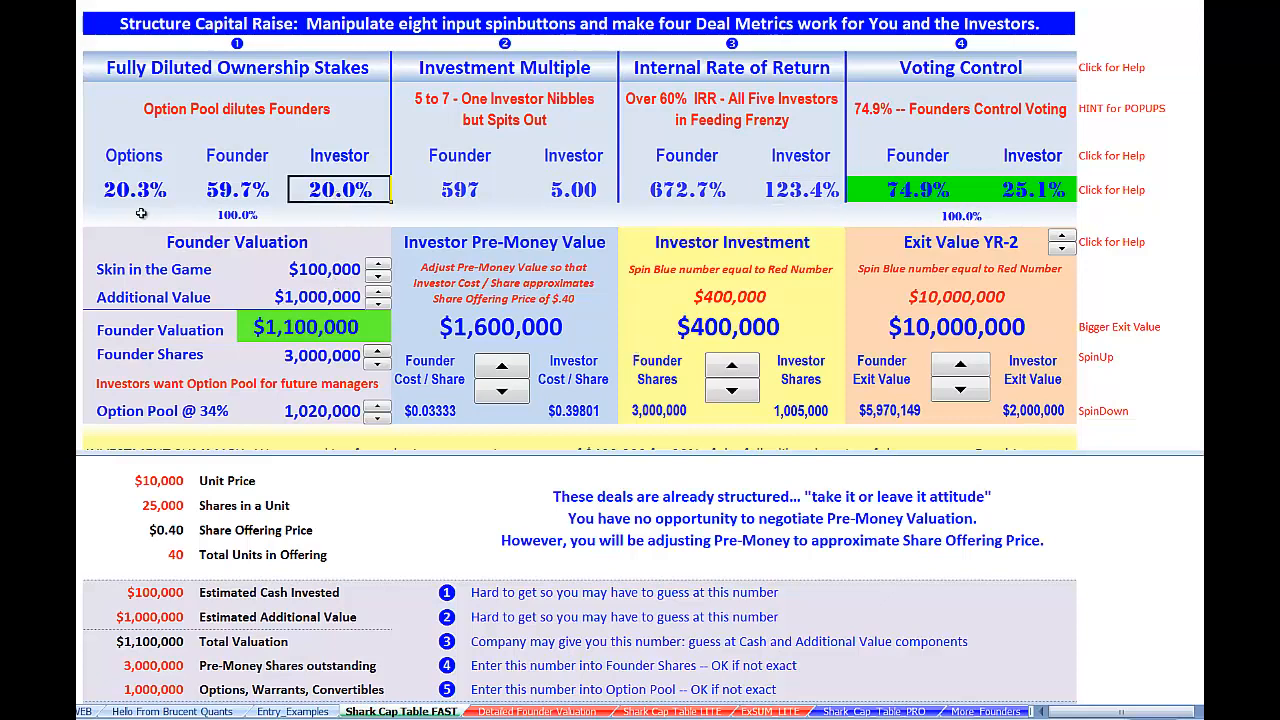
pyautogui.moveTo(116, 188); pyautogui.dragTo(215, 190)
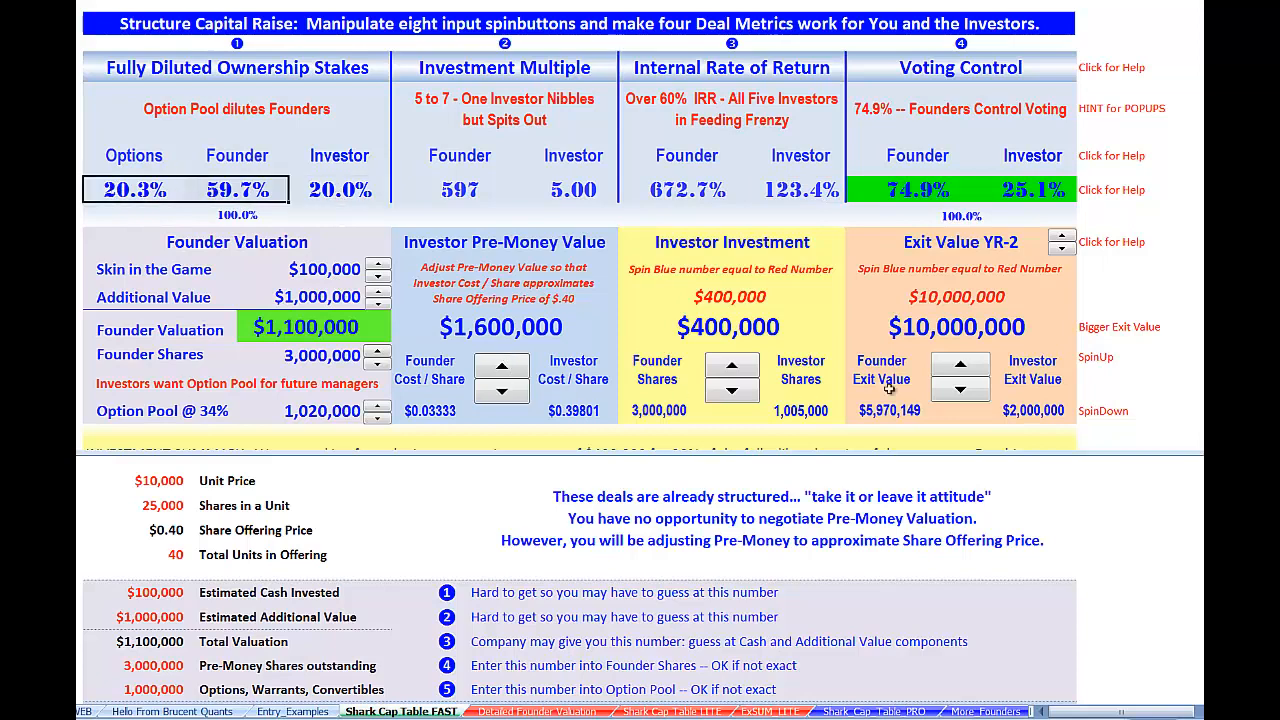
pyautogui.click(755, 335)
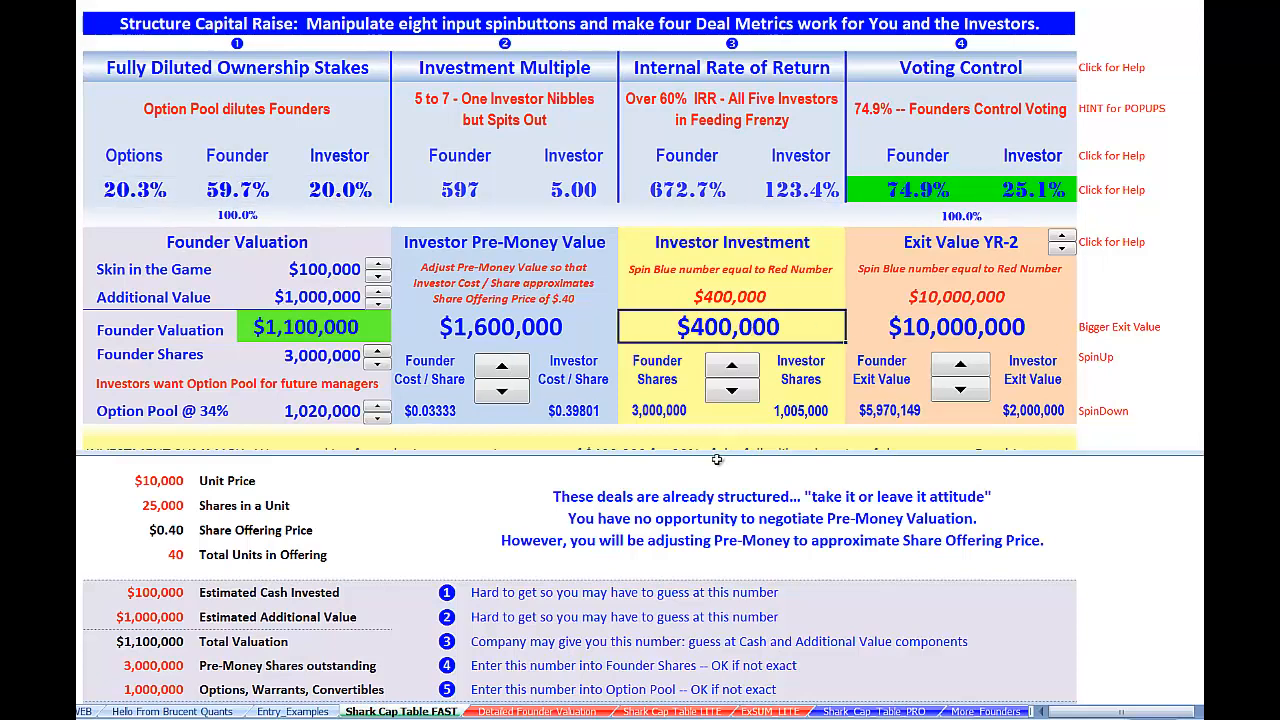
pyautogui.click(331, 269)
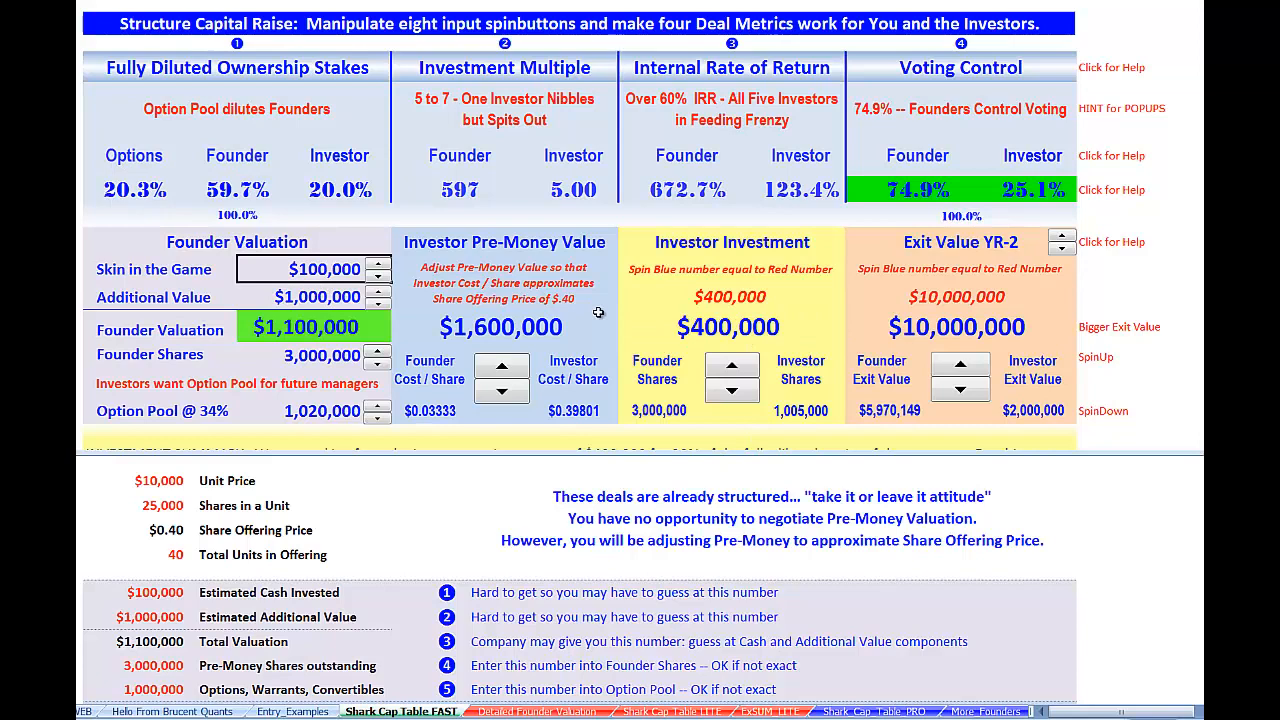
pyautogui.click(320, 299)
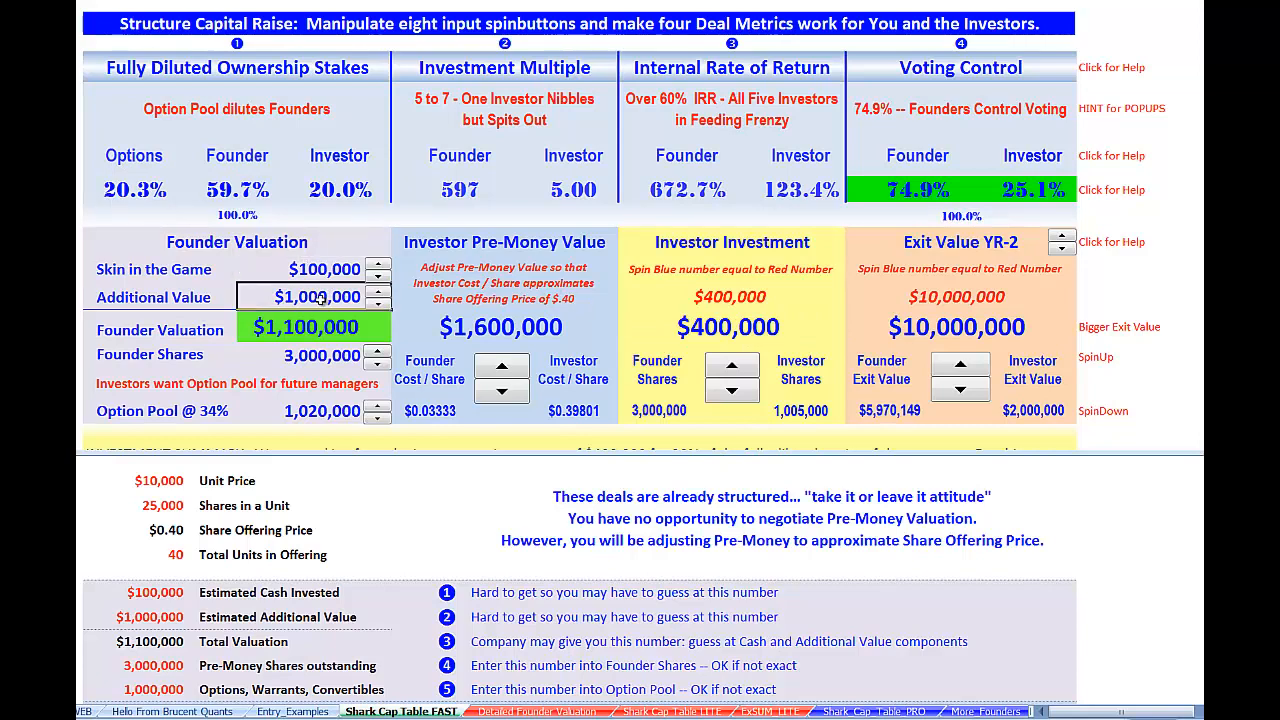
pyautogui.click(1193, 128)
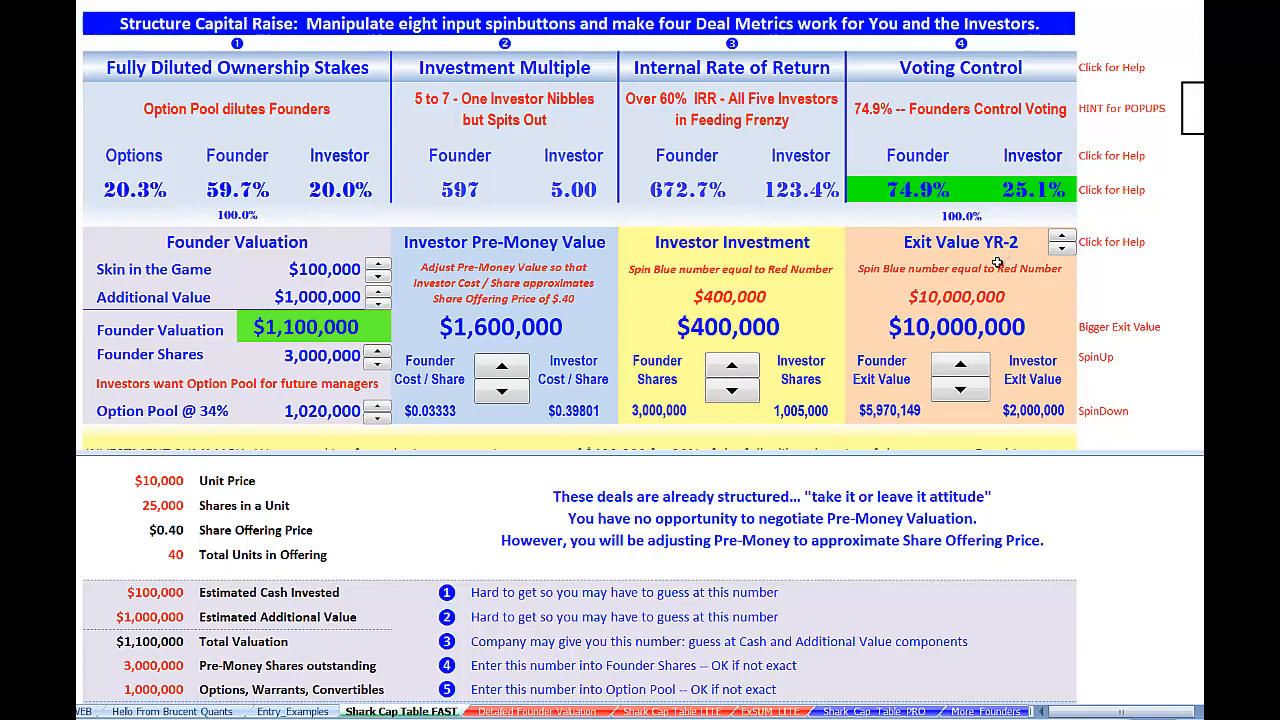
# Delay the exit to YR-5 to test its effect on the investor's Internal Rate of Return
pyautogui.click(808, 186)
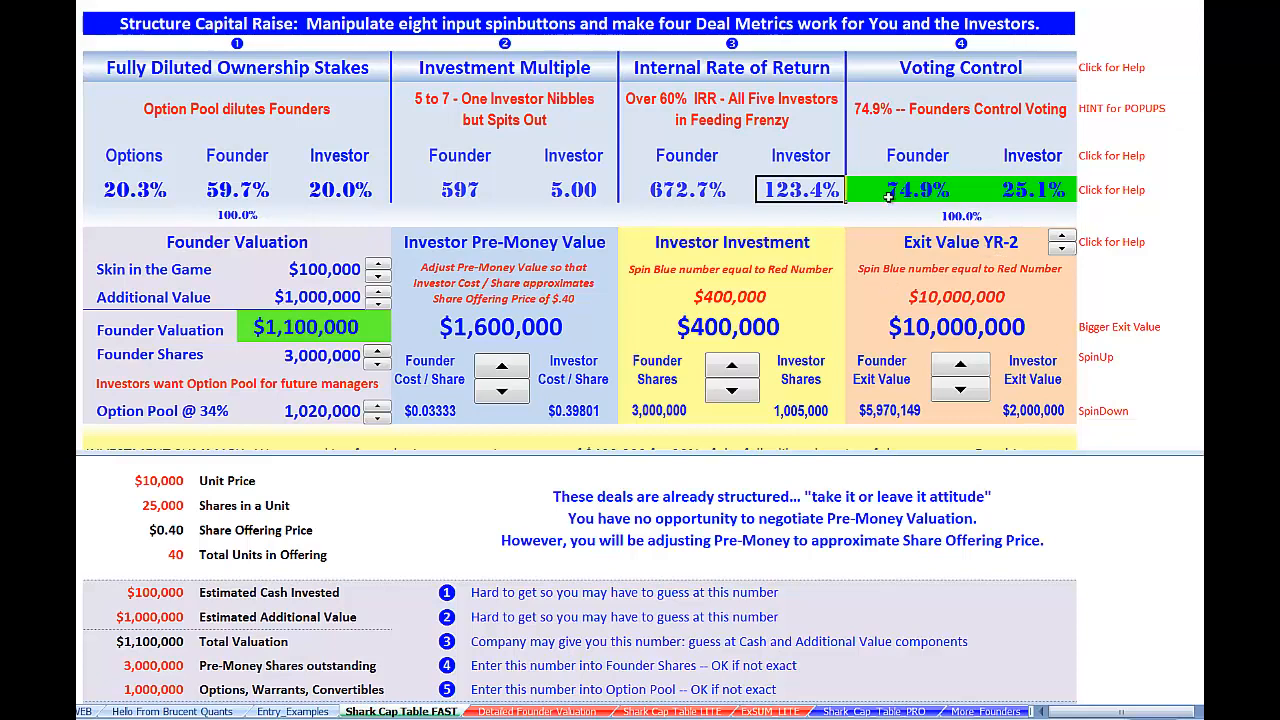
pyautogui.click(1062, 238)
pyautogui.click(1062, 238)
pyautogui.click(1062, 238)
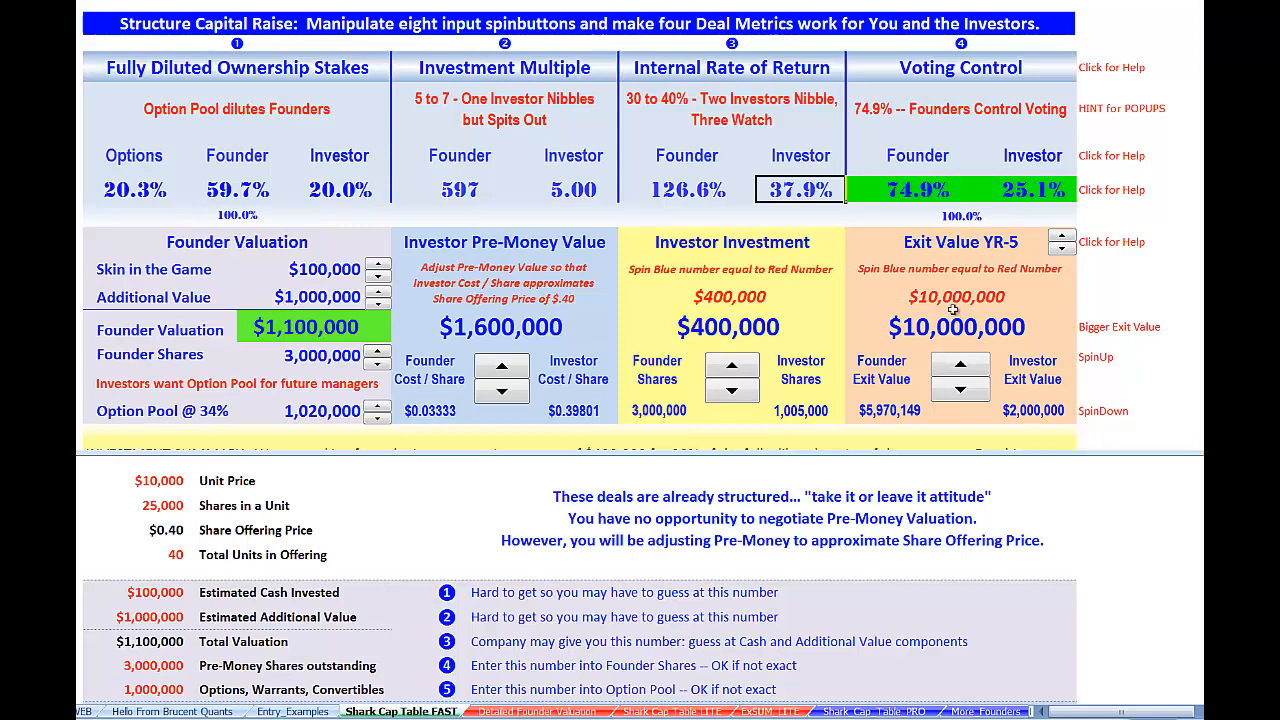
# Lower the year-5 Exit Value to $5,000,000 and review its effect on the investor's multiple
pyautogui.click(928, 327)
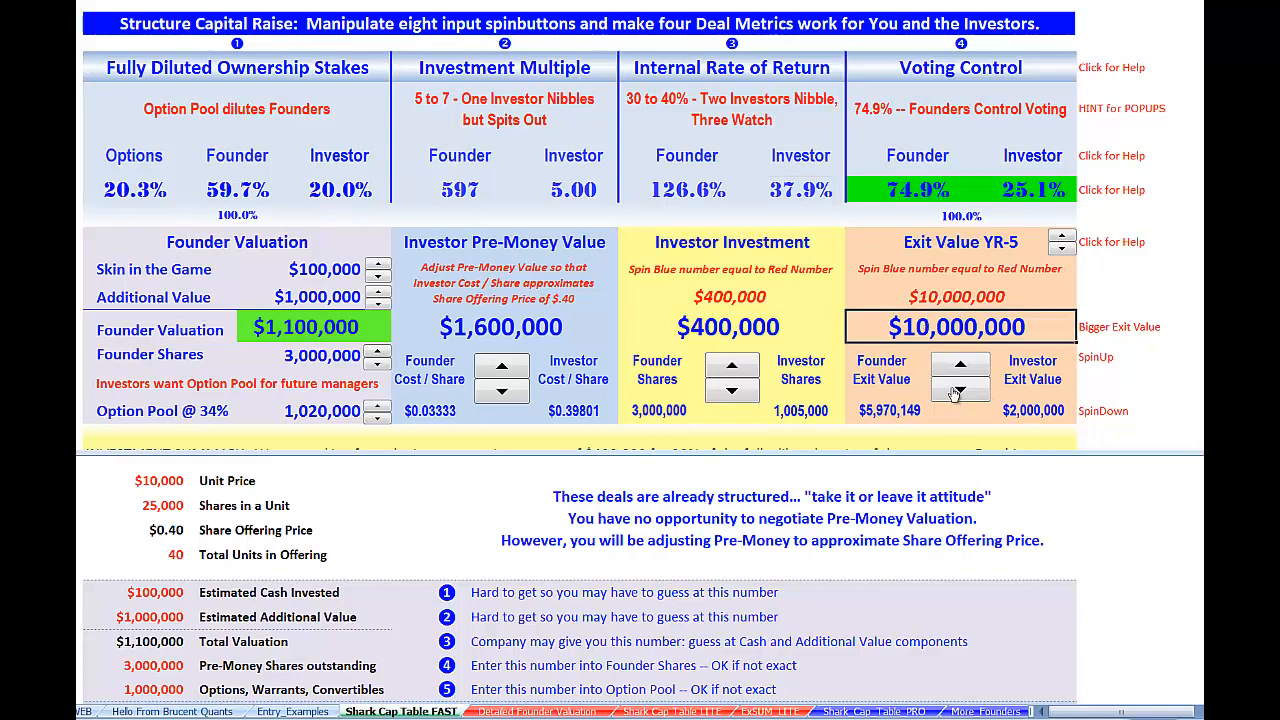
pyautogui.moveTo(956, 391); pyautogui.dragTo(955, 393)
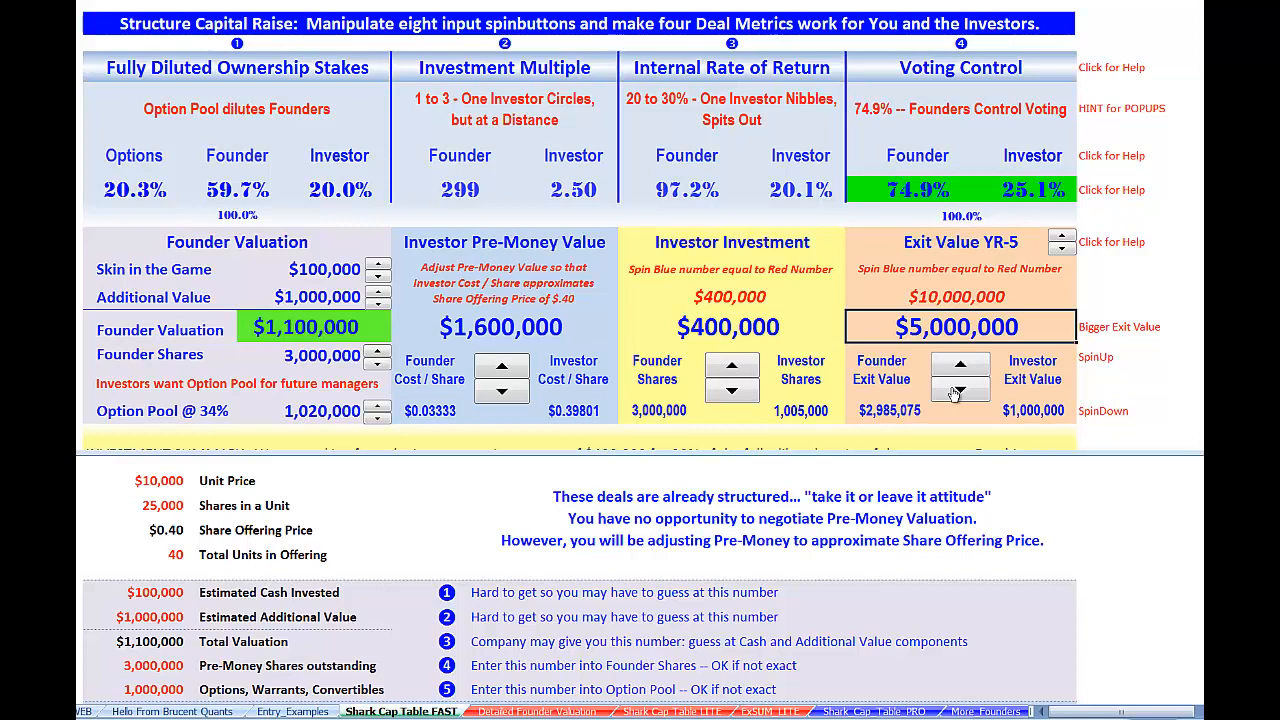
pyautogui.click(1000, 247)
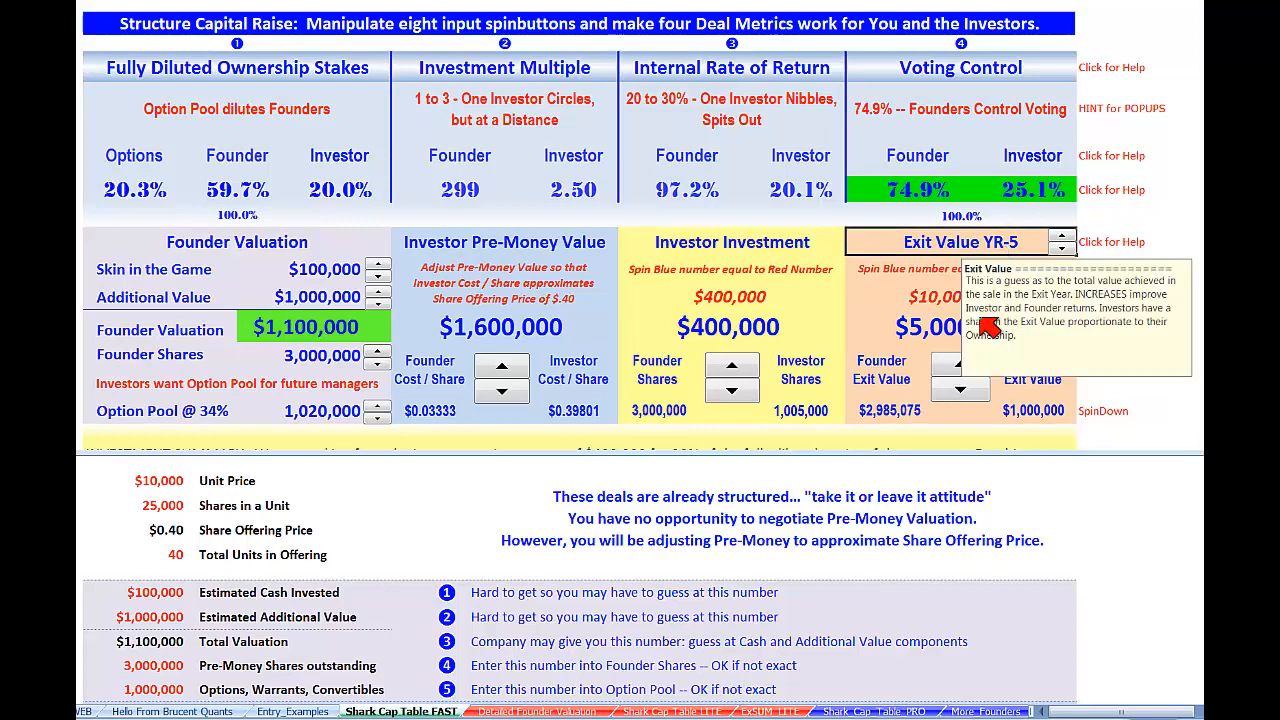
pyautogui.click(925, 330)
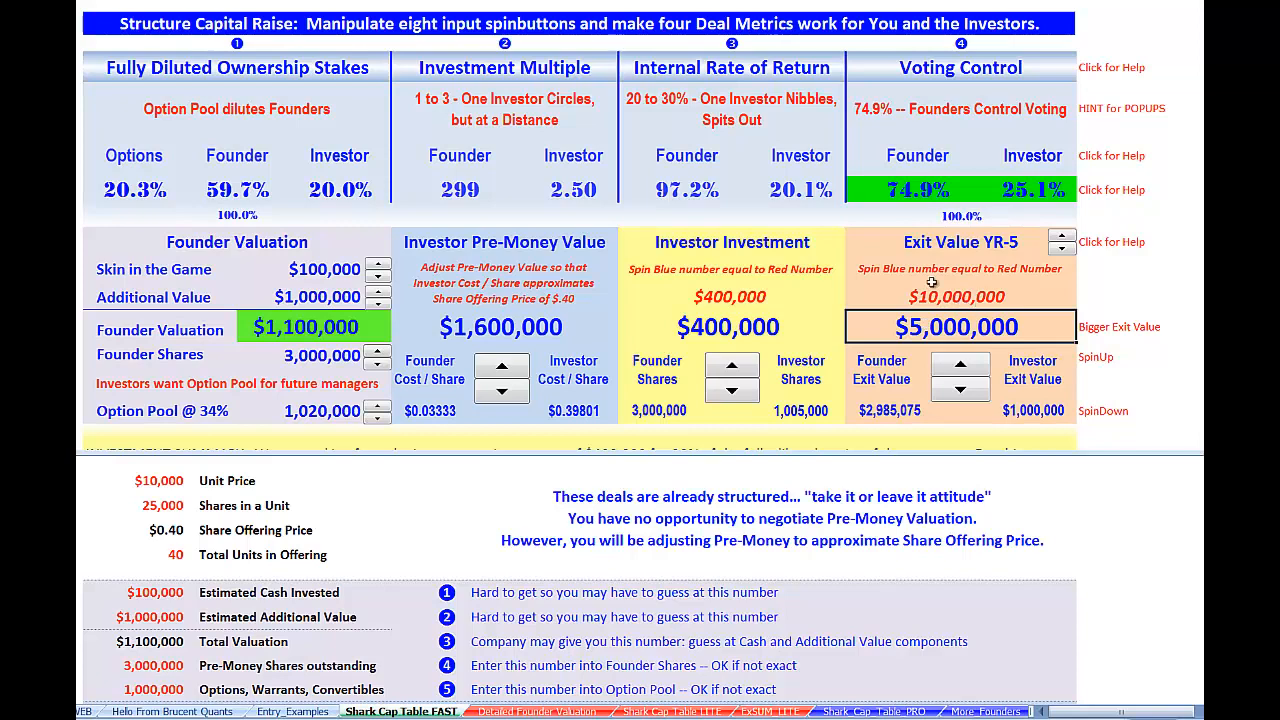
pyautogui.click(580, 190)
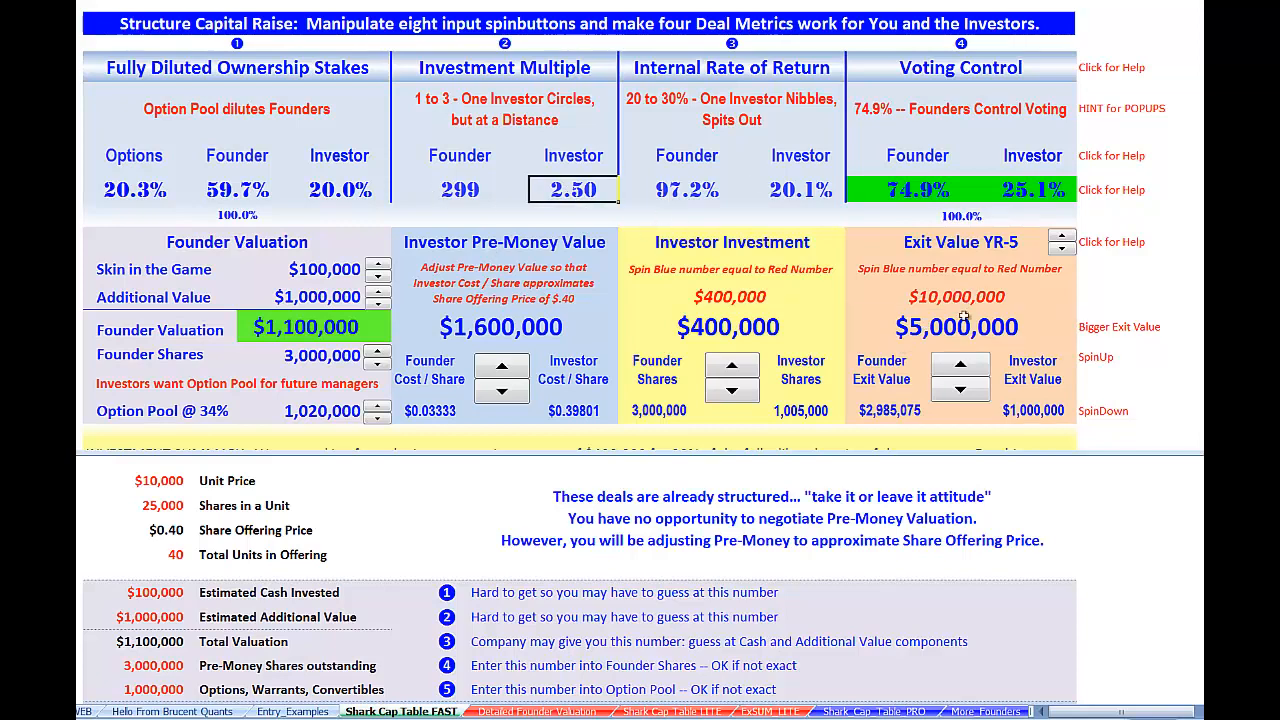
pyautogui.click(990, 242)
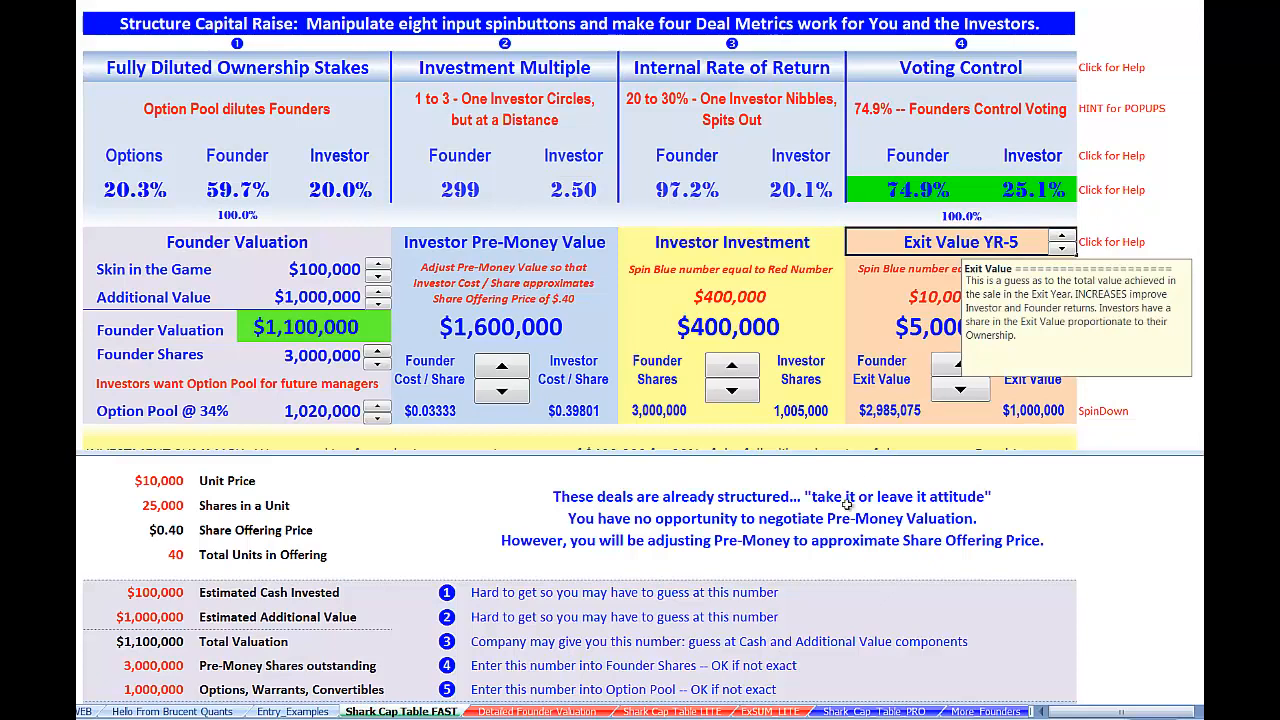
# Check the investor's Internal Rate of Return, and weigh the promised Exit Value against the first of the closing "Think About These Questions" prompts
pyautogui.click(814, 194)
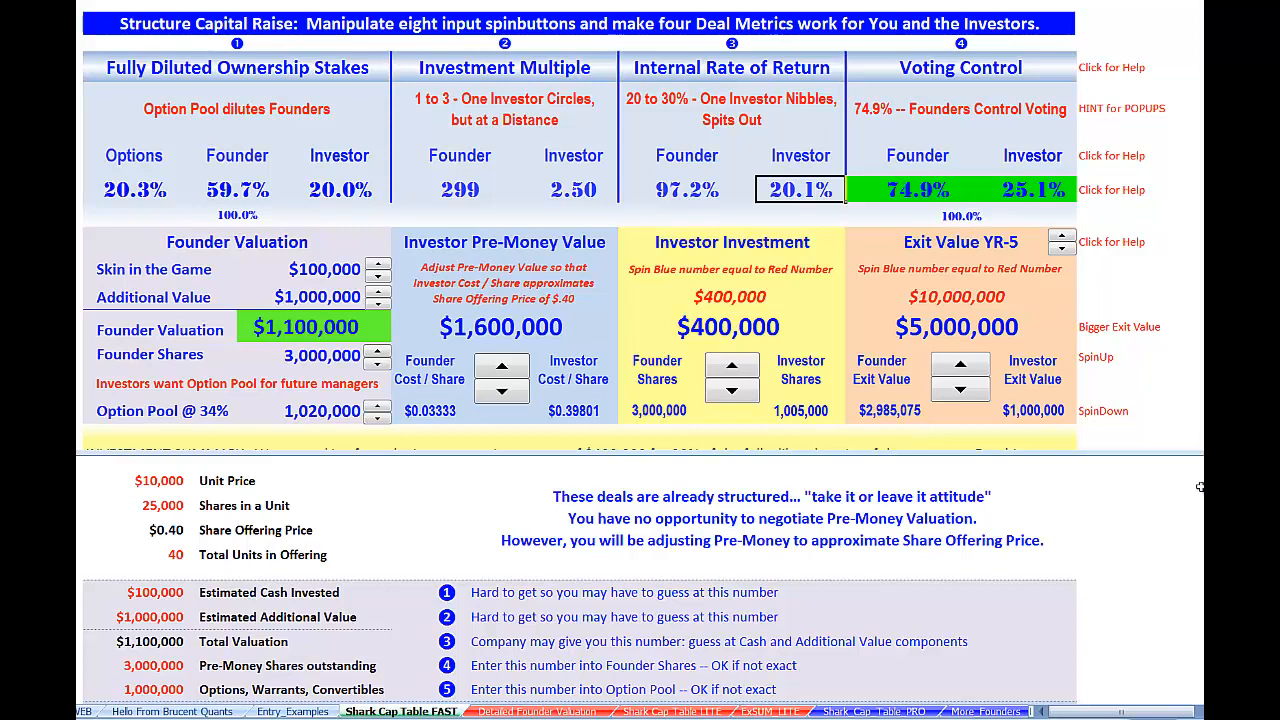
pyautogui.scroll(-4, 580, 580)
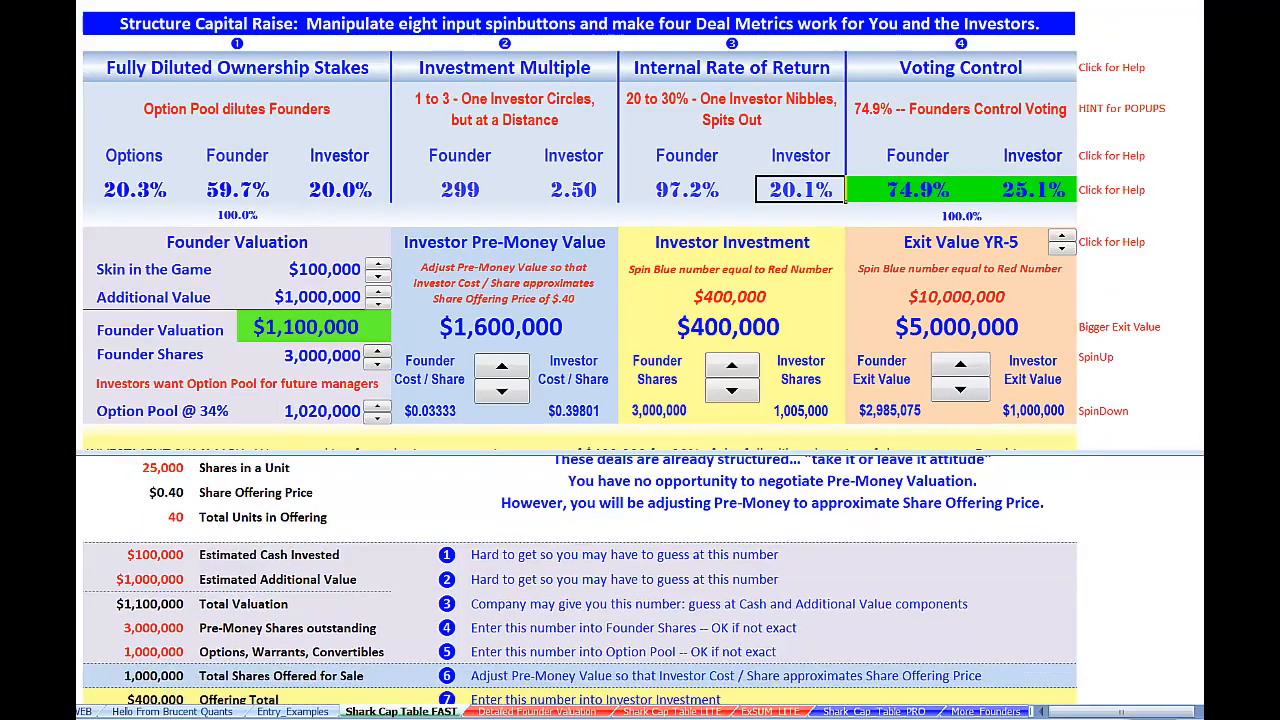
pyautogui.scroll(-2, 580, 580)
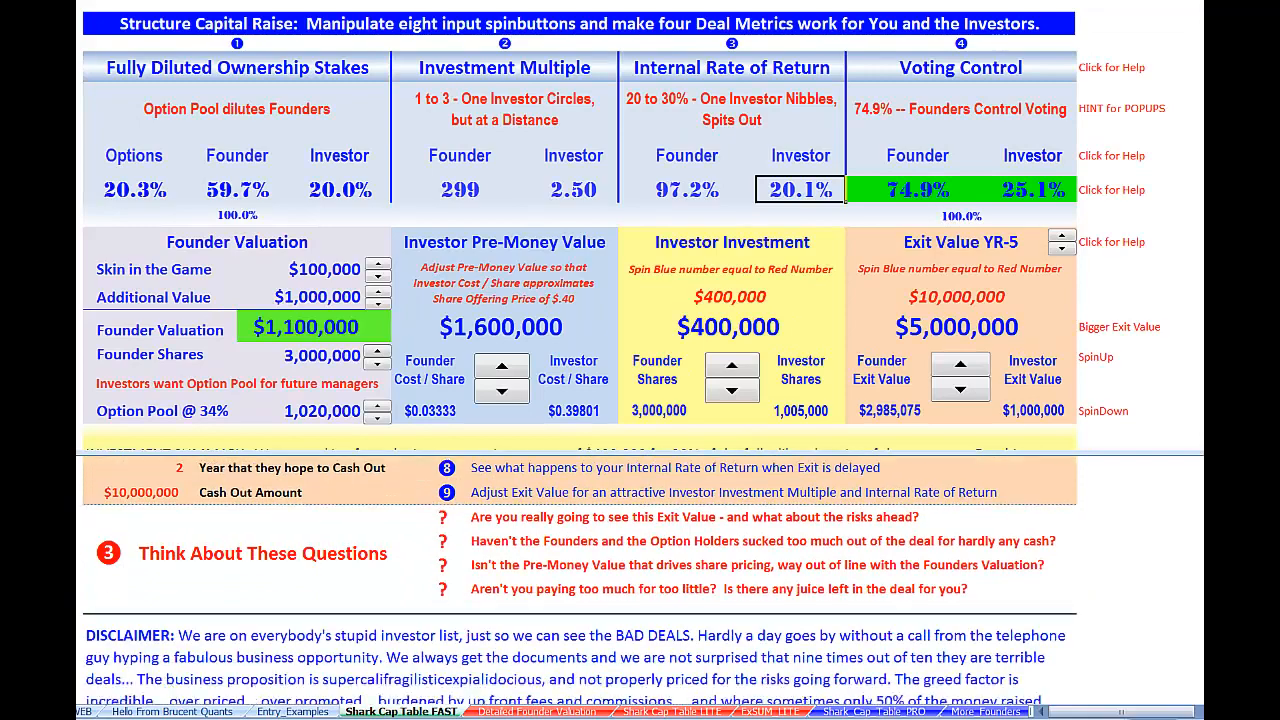
pyautogui.click(250, 505)
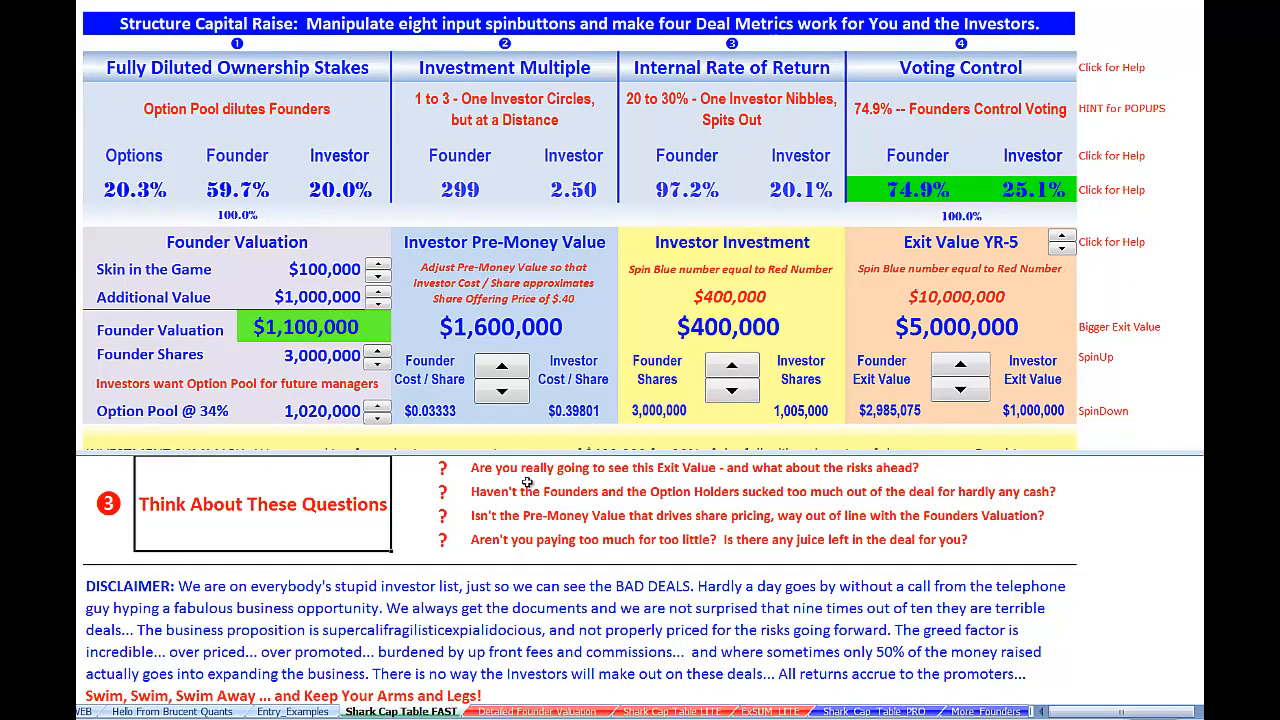
pyautogui.click(993, 322)
pyautogui.click(982, 297)
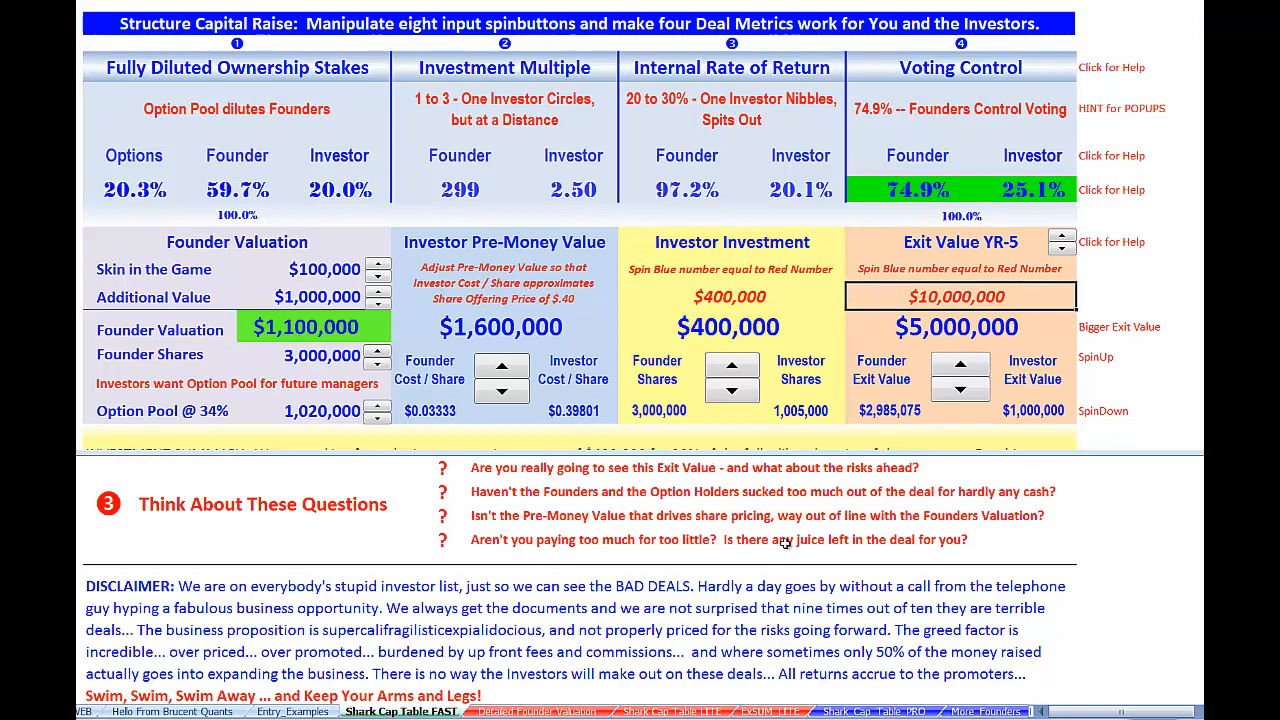
# Consider the question on founders and option holders by comparing their ownership stakes with the Skin in the Game and Additional Value
pyautogui.click(506, 497)
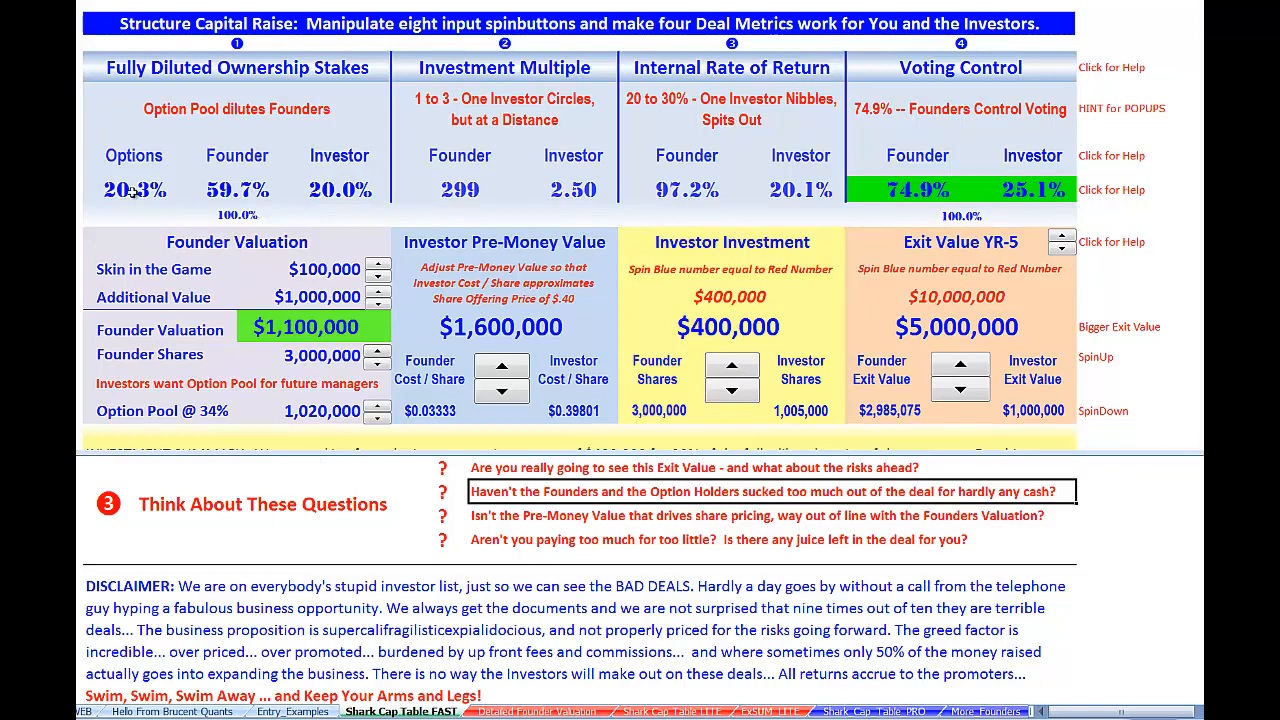
pyautogui.moveTo(120, 188); pyautogui.dragTo(212, 189)
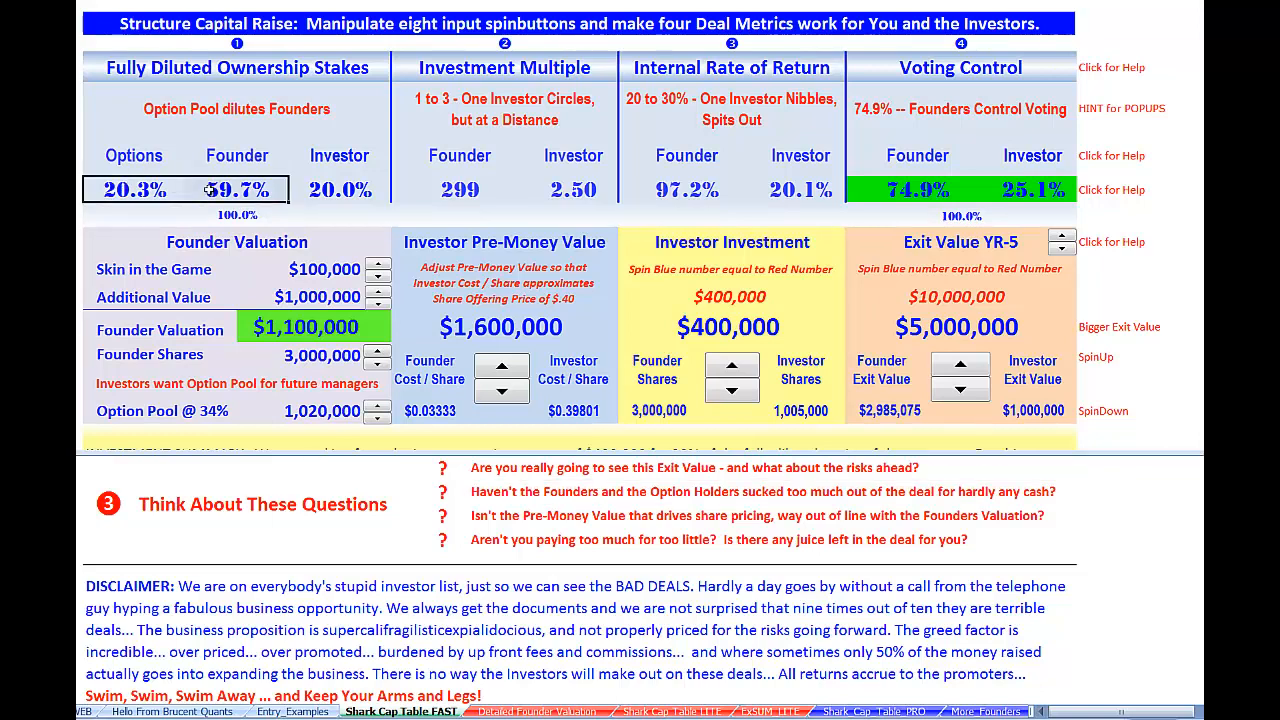
pyautogui.click(314, 268)
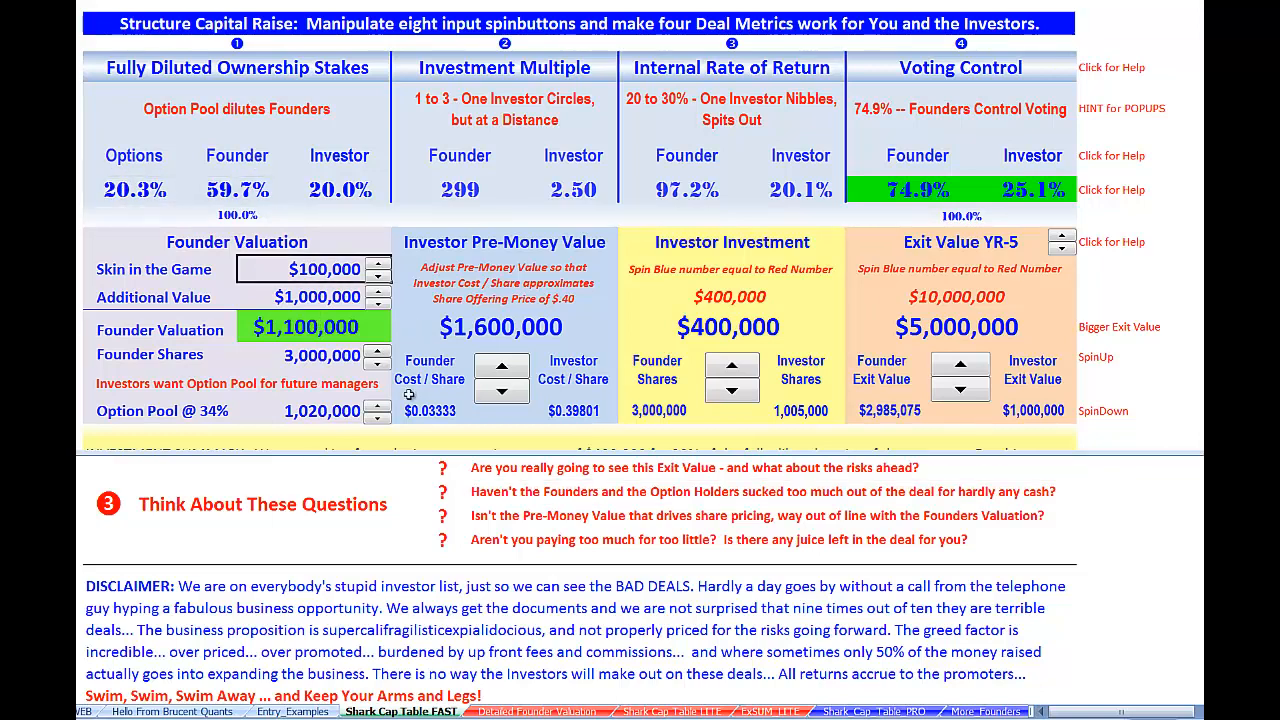
pyautogui.click(307, 295)
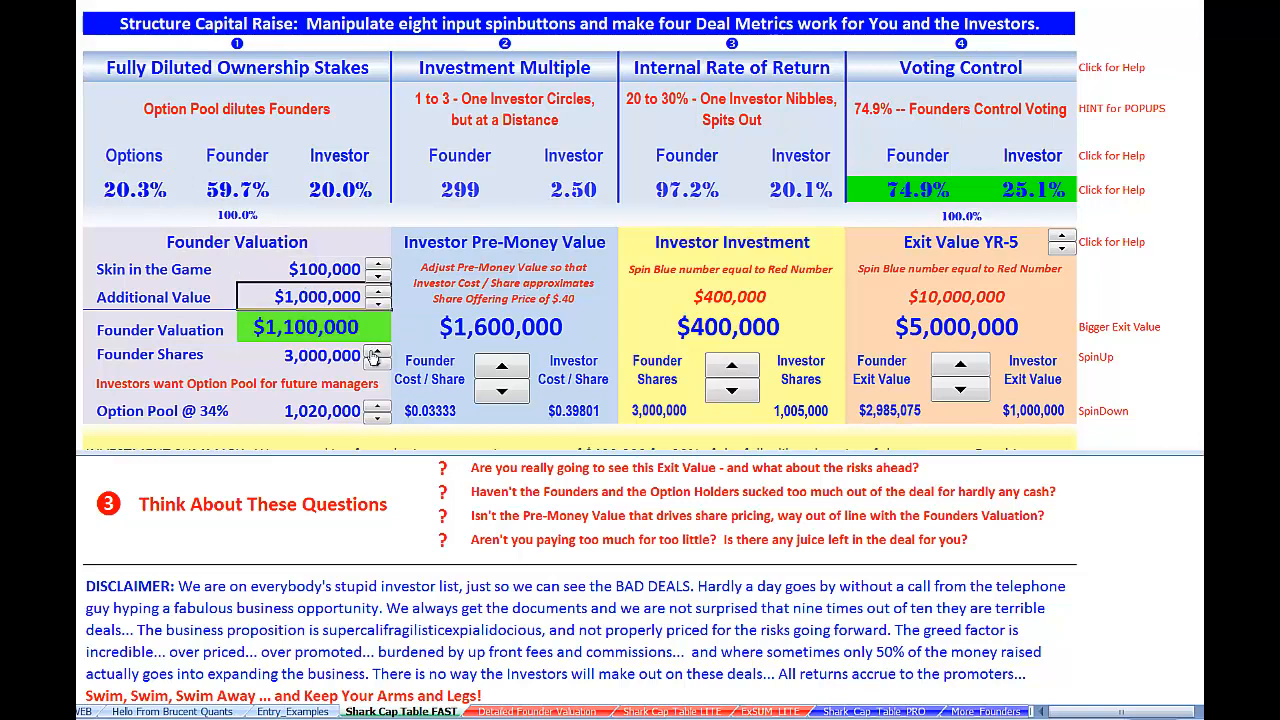